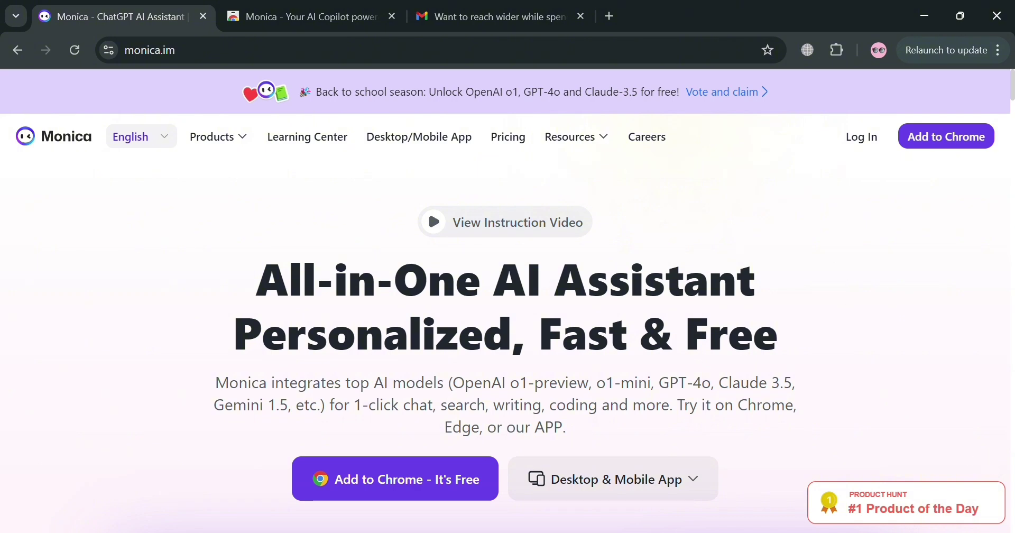
Look through the Monica homepage, covering its AI features, supported platforms, professional uses, user reviews, FAQ and download options.
{"action": "scroll", "coordinate": [859, 459], "scroll_direction": "down", "scroll_amount": 7}
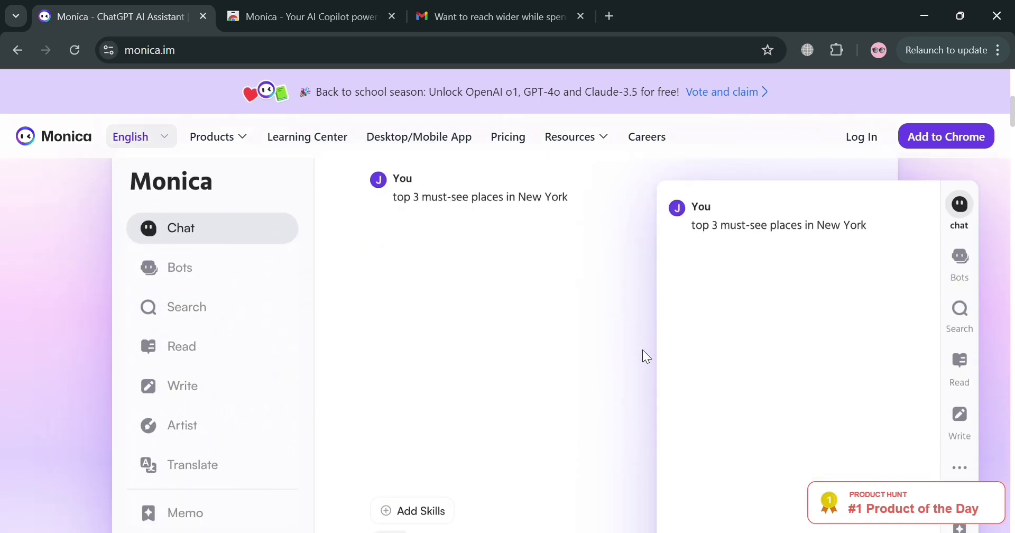
{"action": "scroll", "coordinate": [643, 351], "scroll_direction": "down", "scroll_amount": 1}
{"action": "scroll", "coordinate": [643, 352], "scroll_direction": "down", "scroll_amount": 5}
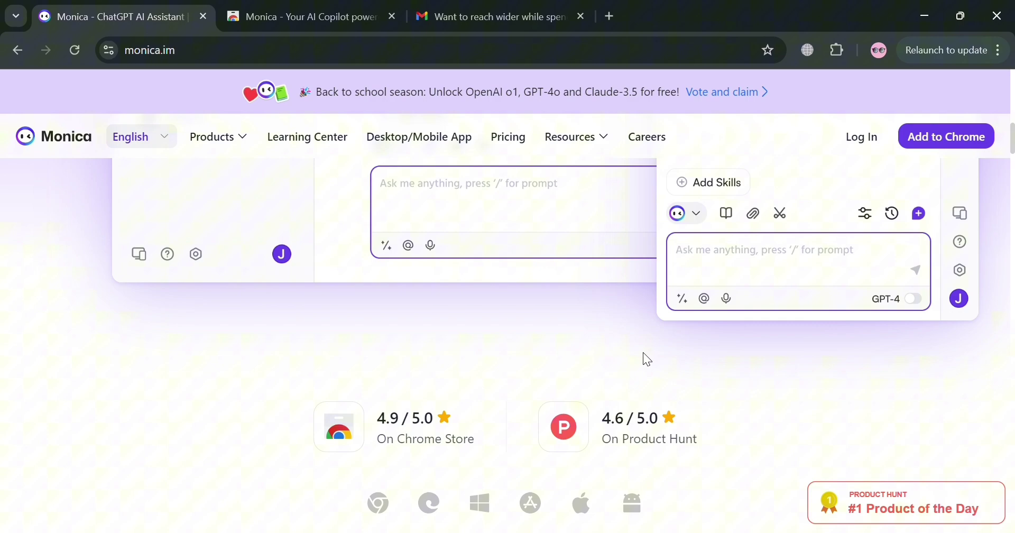
{"action": "scroll", "coordinate": [643, 352], "scroll_direction": "up", "scroll_amount": 4}
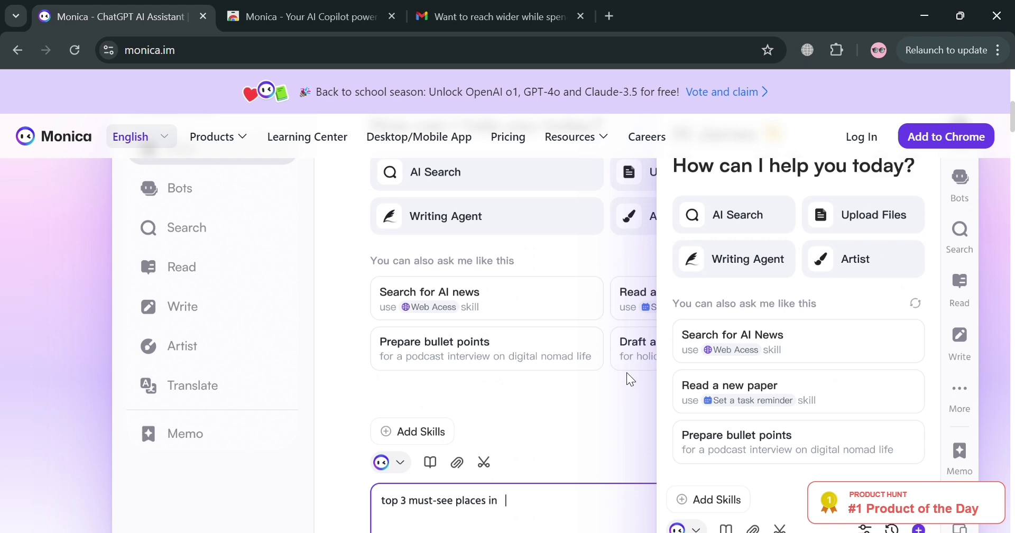
{"action": "scroll", "coordinate": [626, 375], "scroll_direction": "down", "scroll_amount": 5}
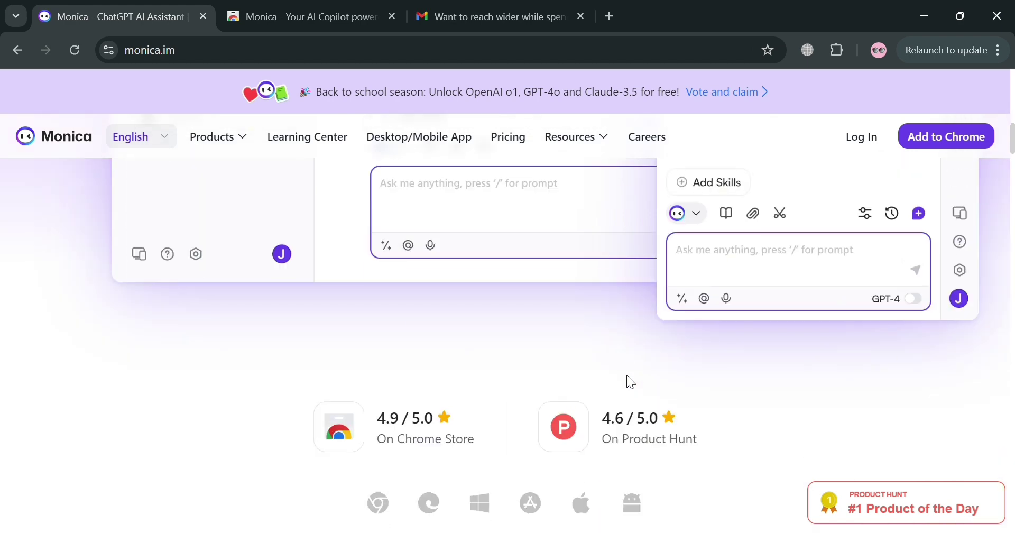
{"action": "scroll", "coordinate": [627, 375], "scroll_direction": "down", "scroll_amount": 4}
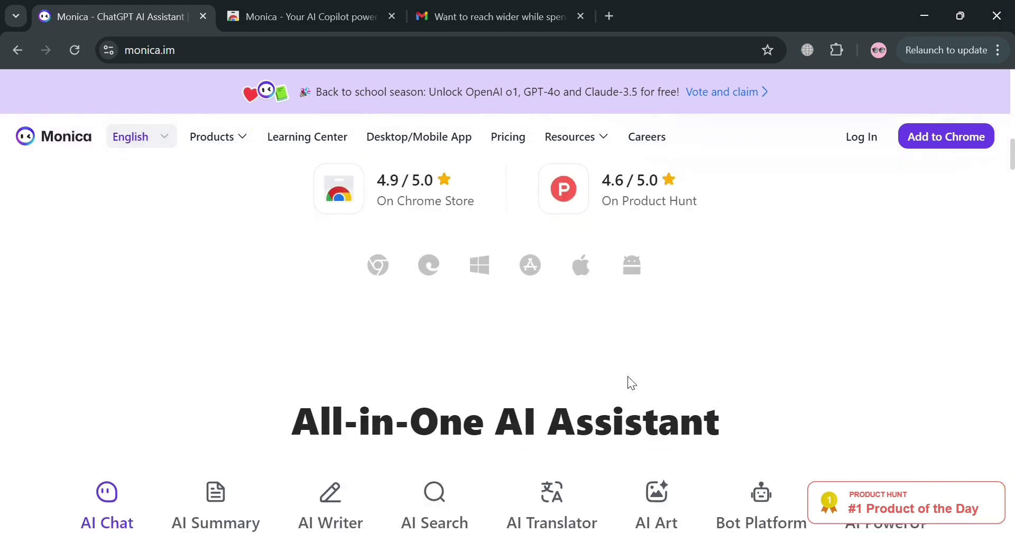
{"action": "scroll", "coordinate": [629, 381], "scroll_direction": "down", "scroll_amount": 4}
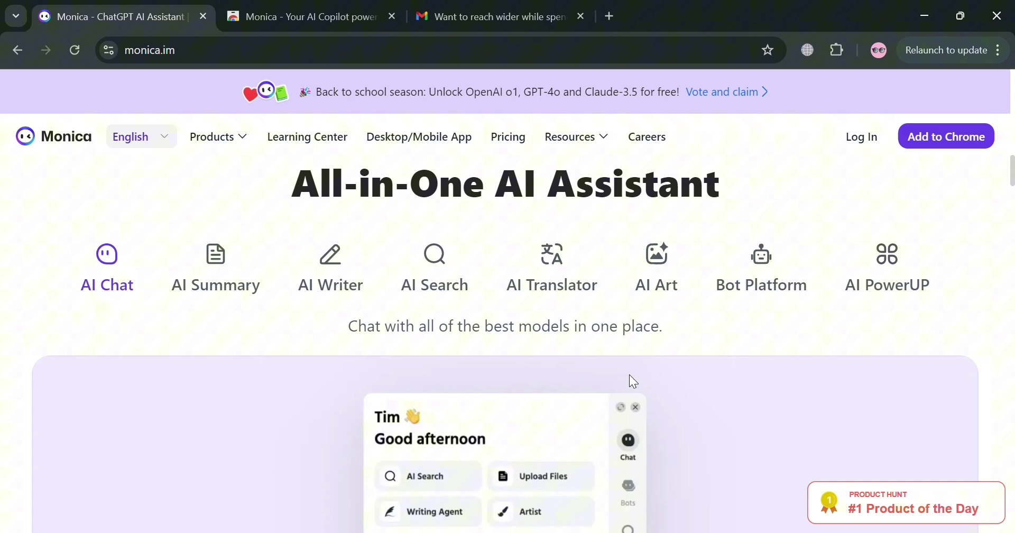
{"action": "scroll", "coordinate": [633, 381], "scroll_direction": "down", "scroll_amount": 12}
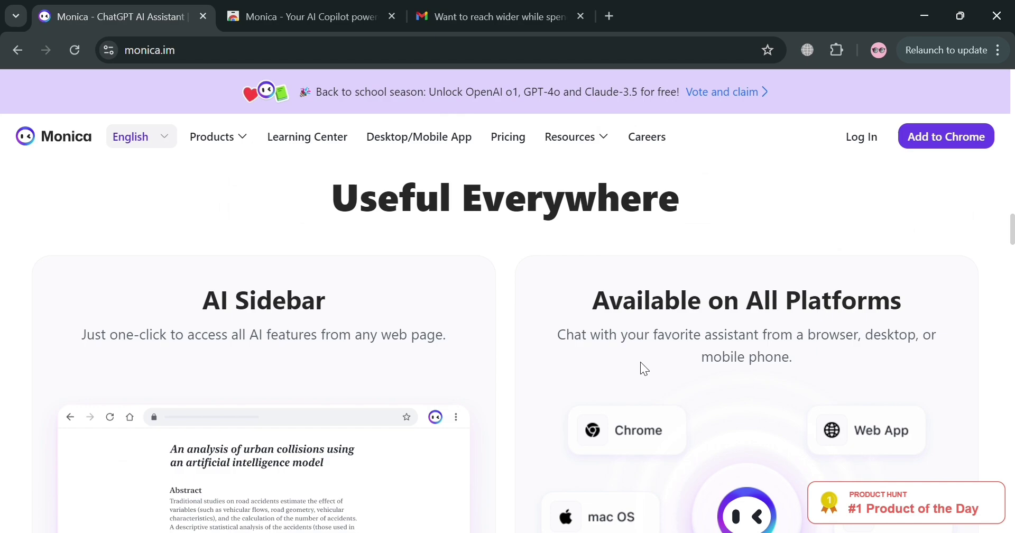
{"action": "scroll", "coordinate": [640, 361], "scroll_direction": "down", "scroll_amount": 9}
{"action": "scroll", "coordinate": [642, 358], "scroll_direction": "down", "scroll_amount": 8}
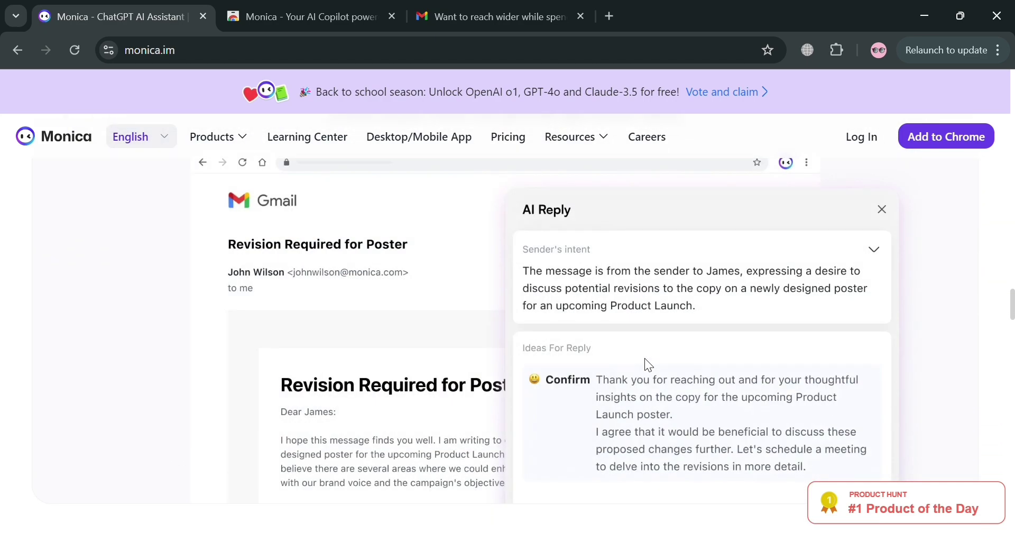
{"action": "scroll", "coordinate": [645, 357], "scroll_direction": "down", "scroll_amount": 5}
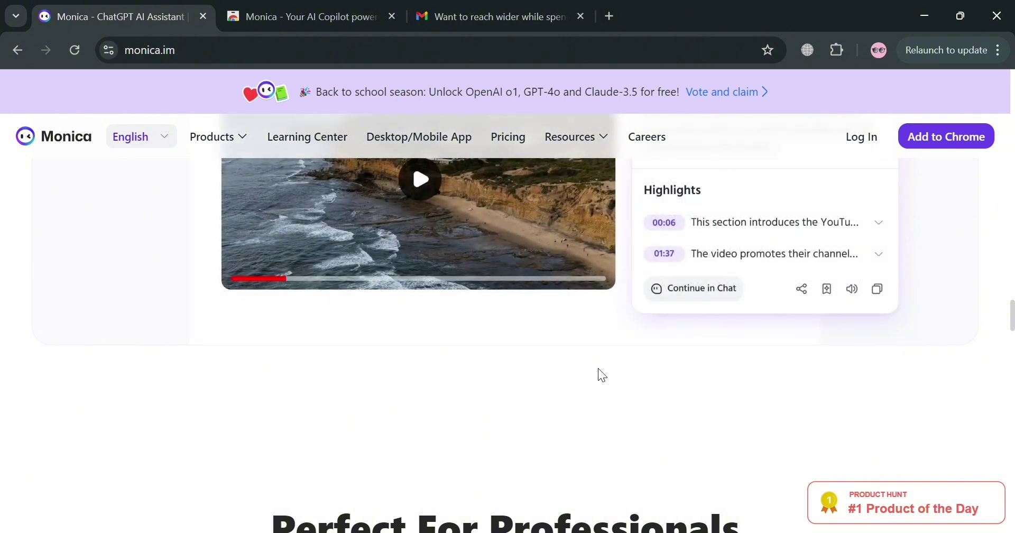
{"action": "scroll", "coordinate": [598, 368], "scroll_direction": "down", "scroll_amount": 5}
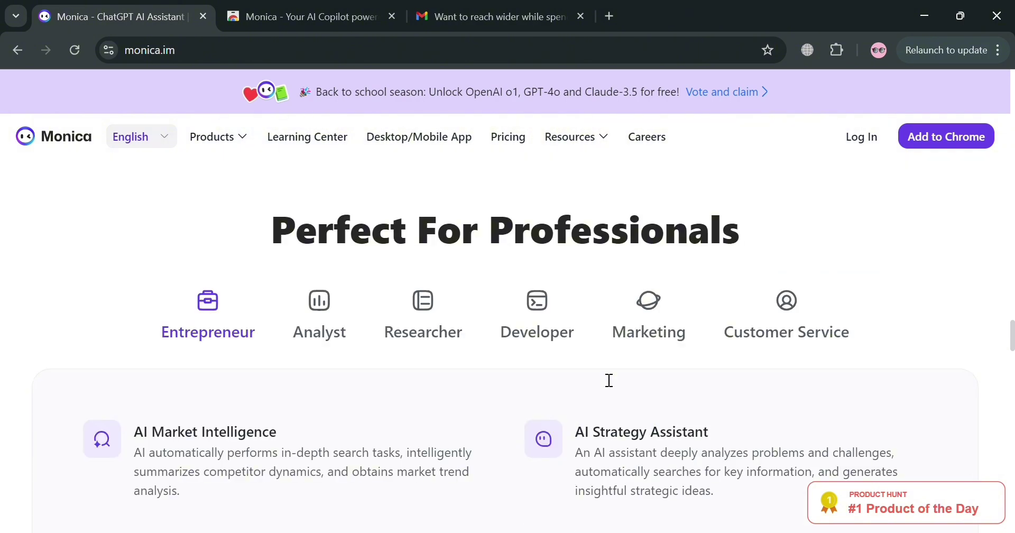
{"action": "scroll", "coordinate": [609, 380], "scroll_direction": "down", "scroll_amount": 10}
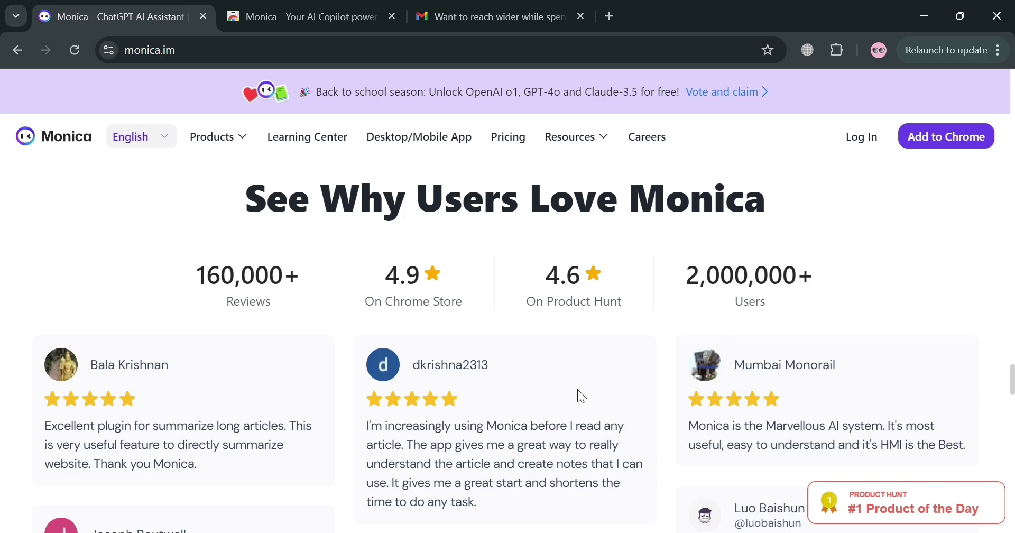
{"action": "scroll", "coordinate": [647, 319], "scroll_direction": "down", "scroll_amount": 10}
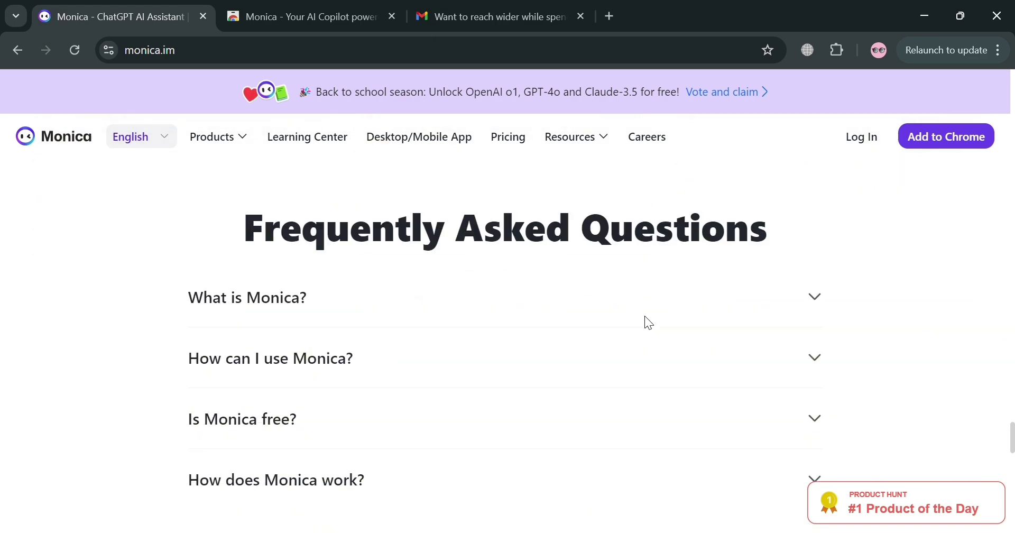
{"action": "scroll", "coordinate": [649, 323], "scroll_direction": "down", "scroll_amount": 9}
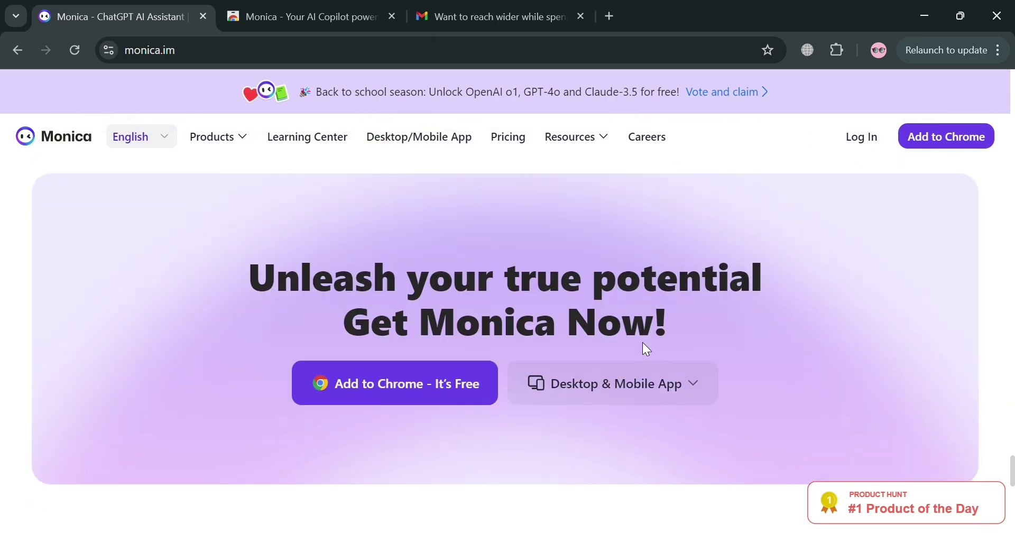
{"action": "mouse_move", "coordinate": [661, 387]}
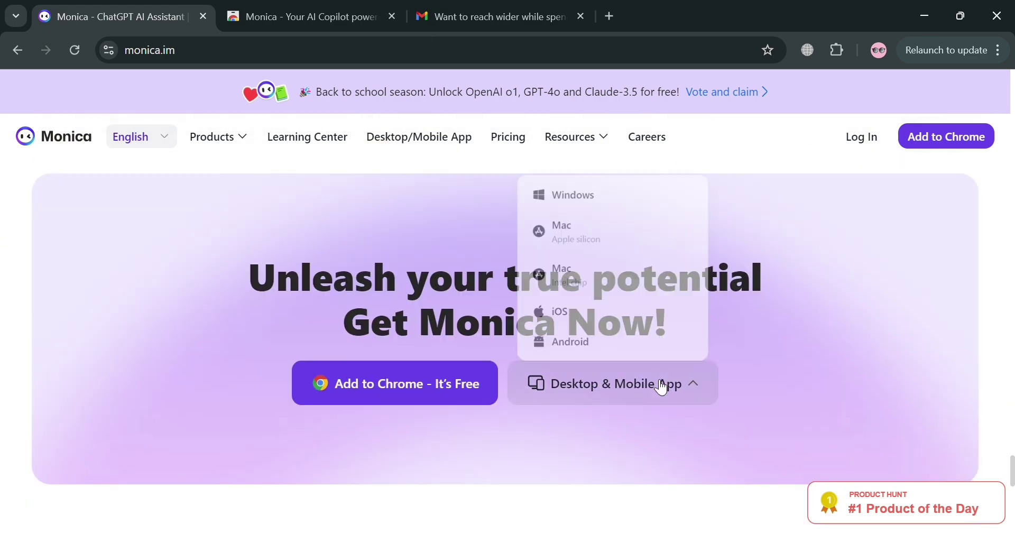
{"action": "scroll", "coordinate": [659, 381], "scroll_direction": "down", "scroll_amount": 10}
Return to the start of the Monica homepage and check the Products and Desktop & Mobile App options.
{"action": "scroll", "coordinate": [656, 373], "scroll_direction": "up", "scroll_amount": 5}
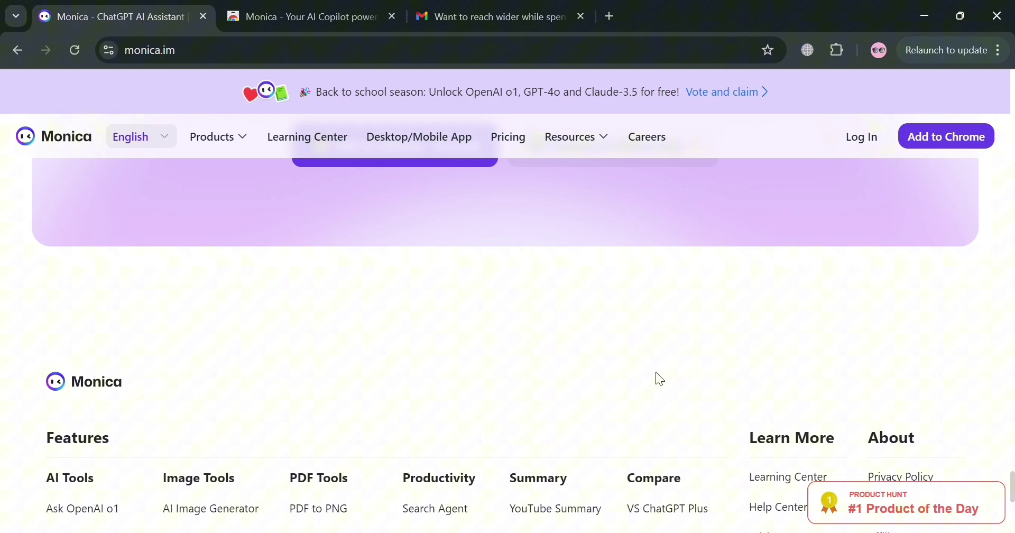
{"action": "scroll", "coordinate": [656, 378], "scroll_direction": "up", "scroll_amount": 15}
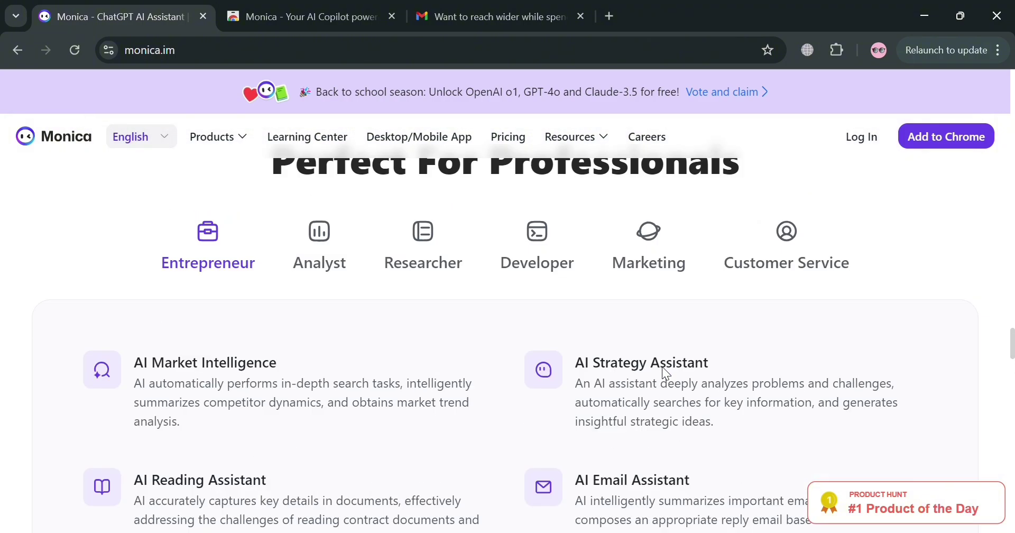
{"action": "scroll", "coordinate": [662, 366], "scroll_direction": "up", "scroll_amount": 20}
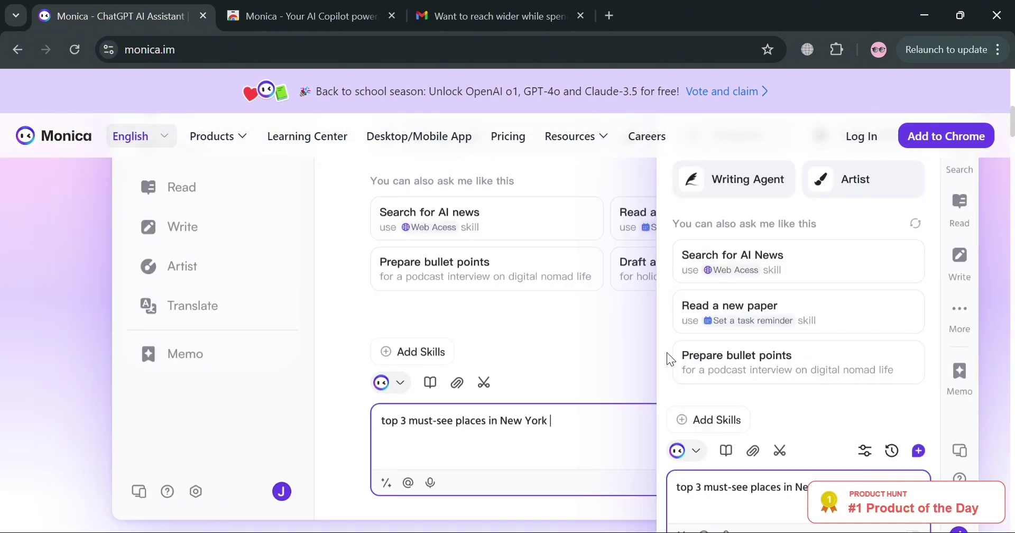
{"action": "scroll", "coordinate": [669, 354], "scroll_direction": "up", "scroll_amount": 10}
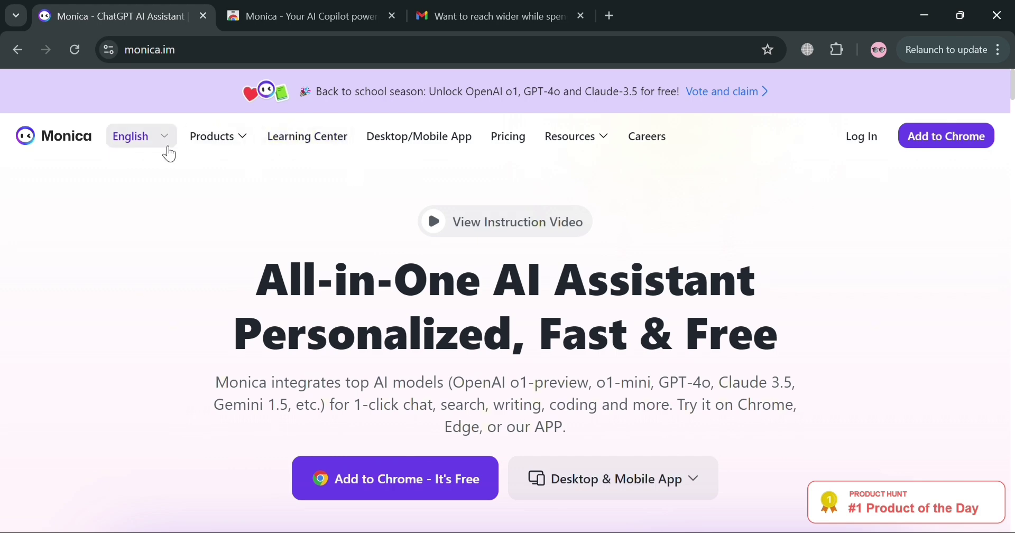
{"action": "mouse_move", "coordinate": [253, 139]}
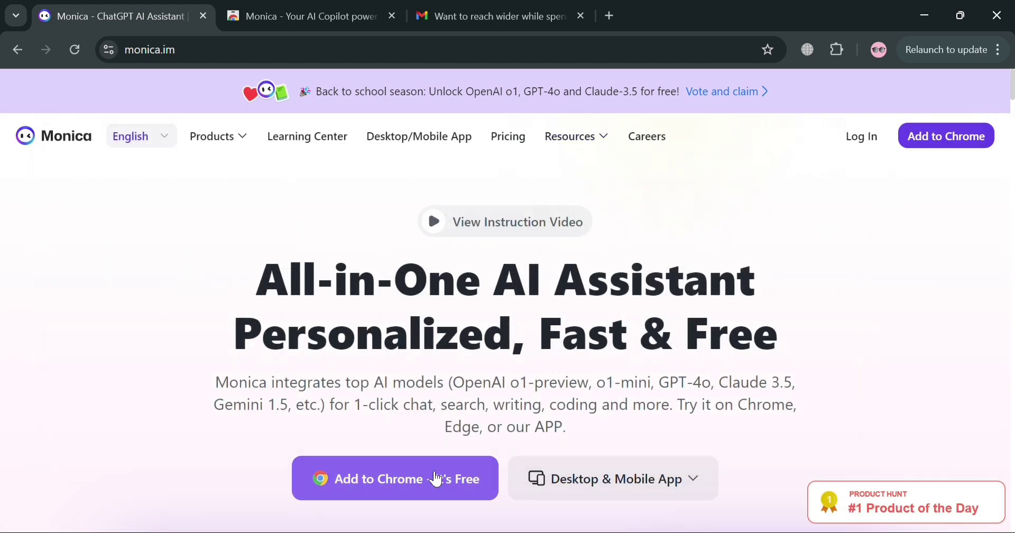
{"action": "left_click", "coordinate": [673, 482]}
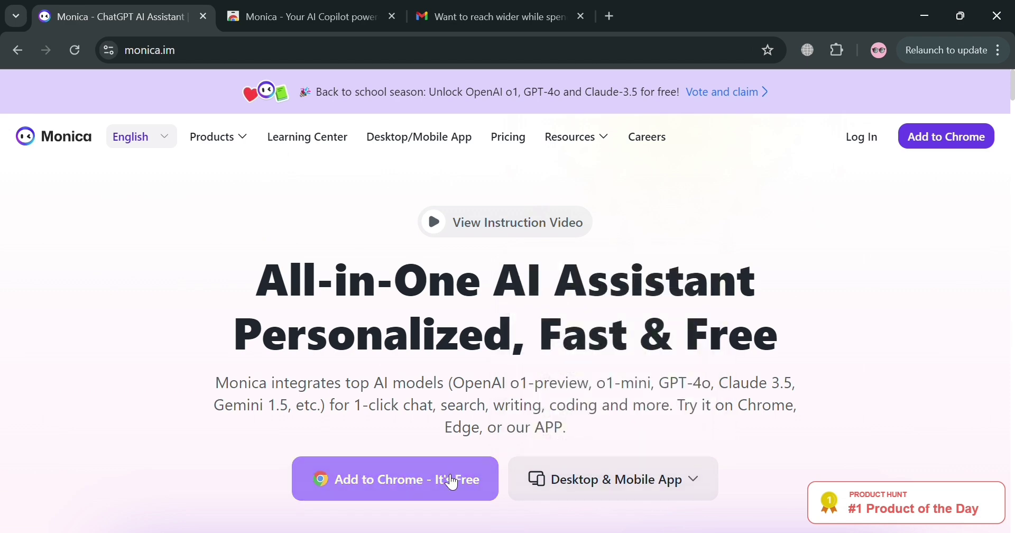
Switch to Monica's Chrome Web Store listing, review its overview and ratings, and add the extension to Chrome.
{"action": "left_click", "coordinate": [315, 2]}
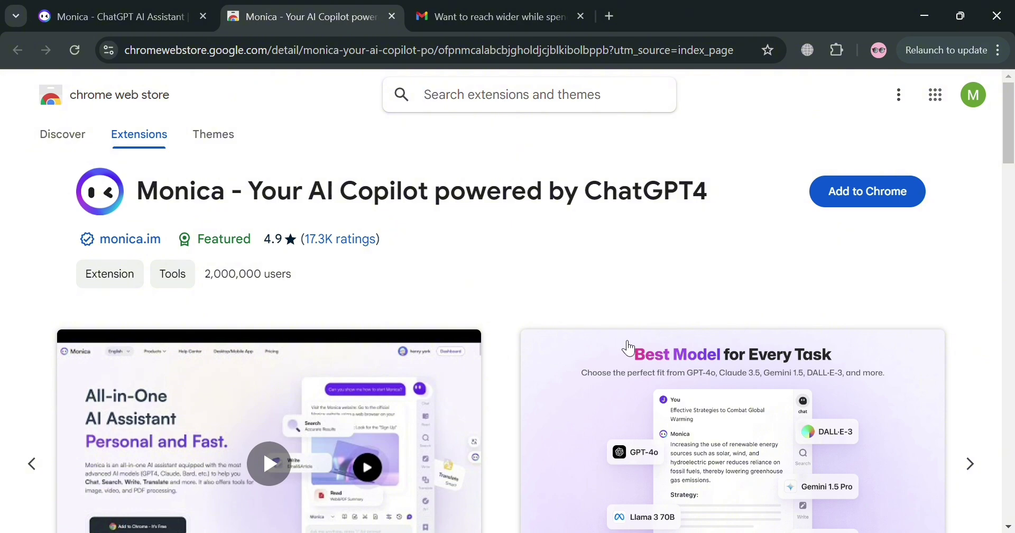
{"action": "scroll", "coordinate": [511, 206], "scroll_direction": "down", "scroll_amount": 4}
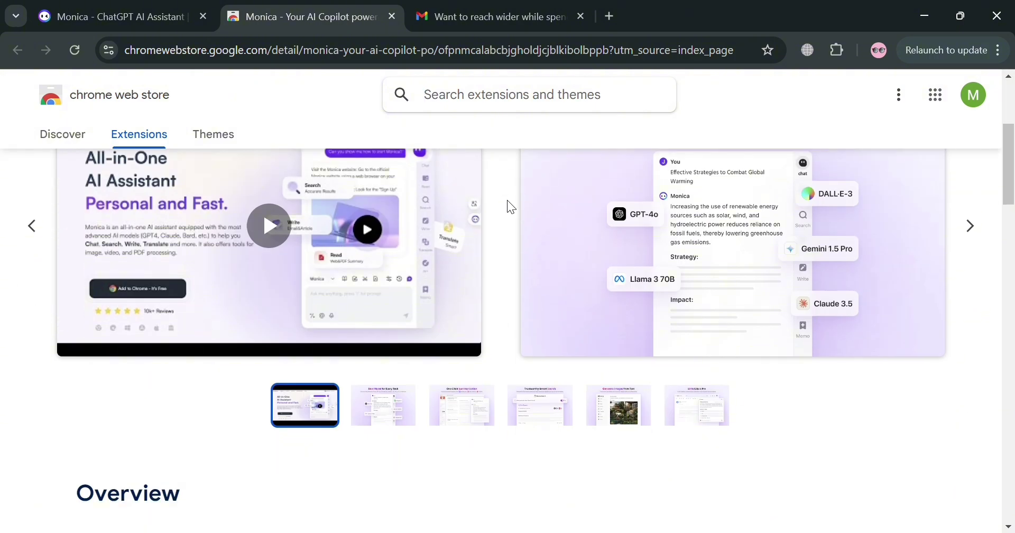
{"action": "scroll", "coordinate": [510, 206], "scroll_direction": "down", "scroll_amount": 8}
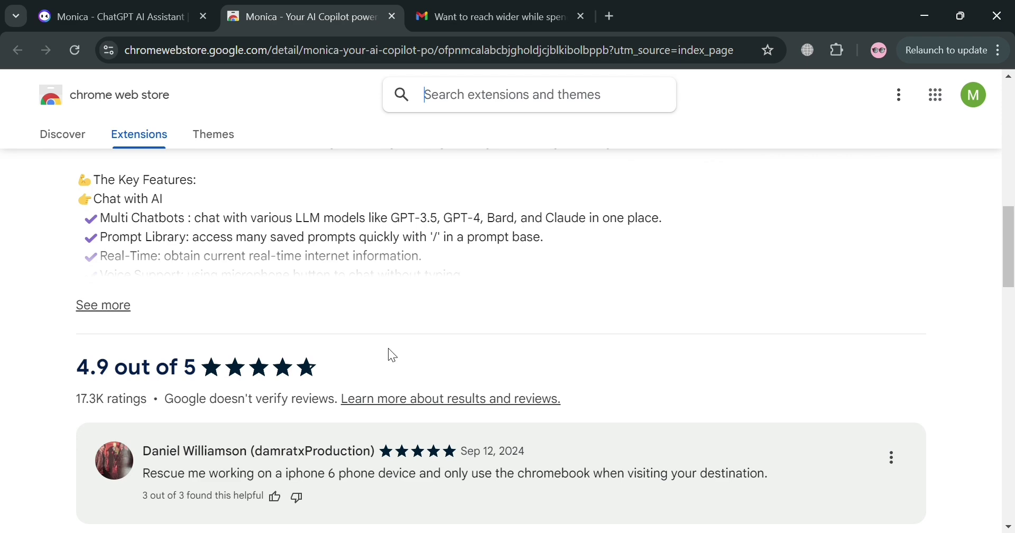
{"action": "scroll", "coordinate": [390, 349], "scroll_direction": "down", "scroll_amount": 4}
{"action": "scroll", "coordinate": [247, 243], "scroll_direction": "up", "scroll_amount": 3}
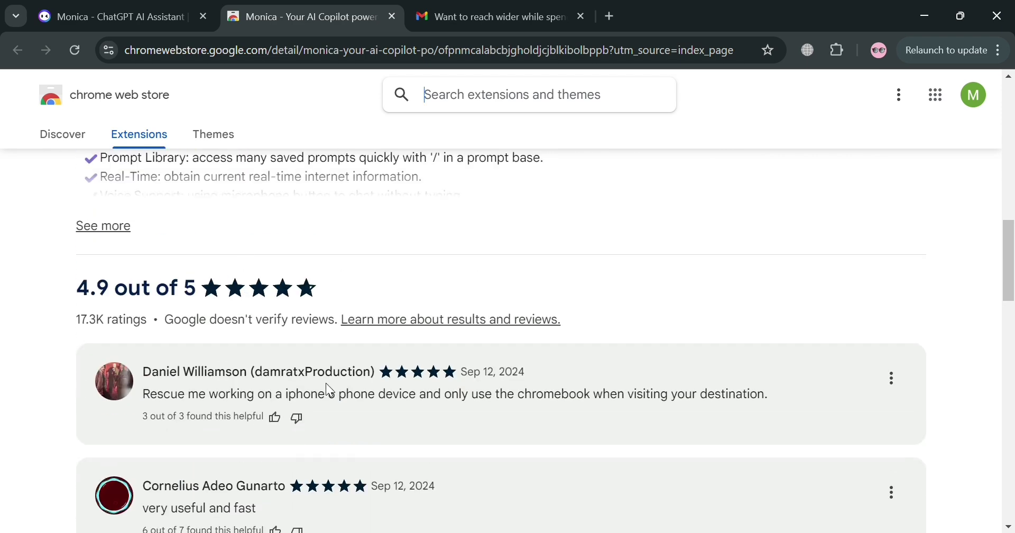
{"action": "scroll", "coordinate": [606, 389], "scroll_direction": "up", "scroll_amount": 13}
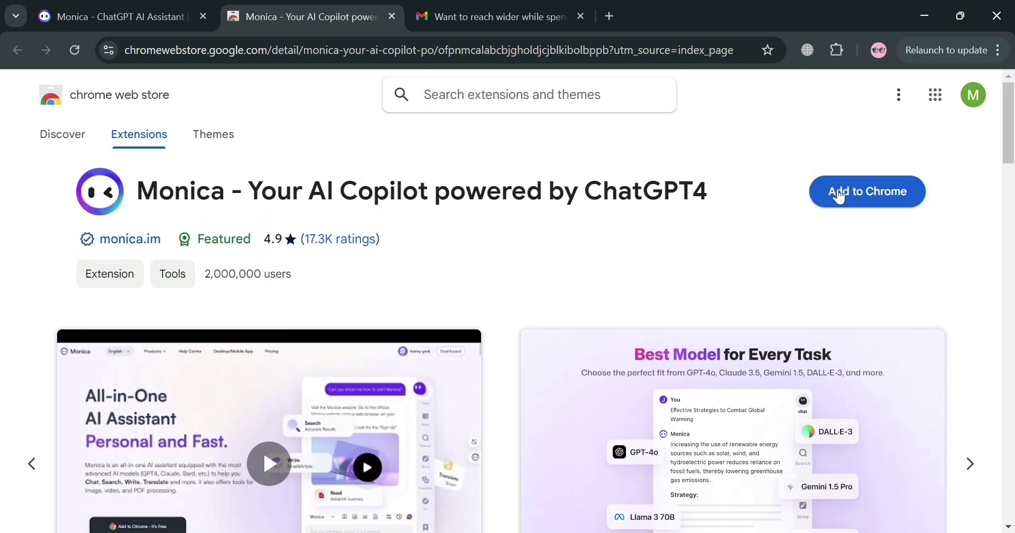
{"action": "left_click", "coordinate": [841, 197]}
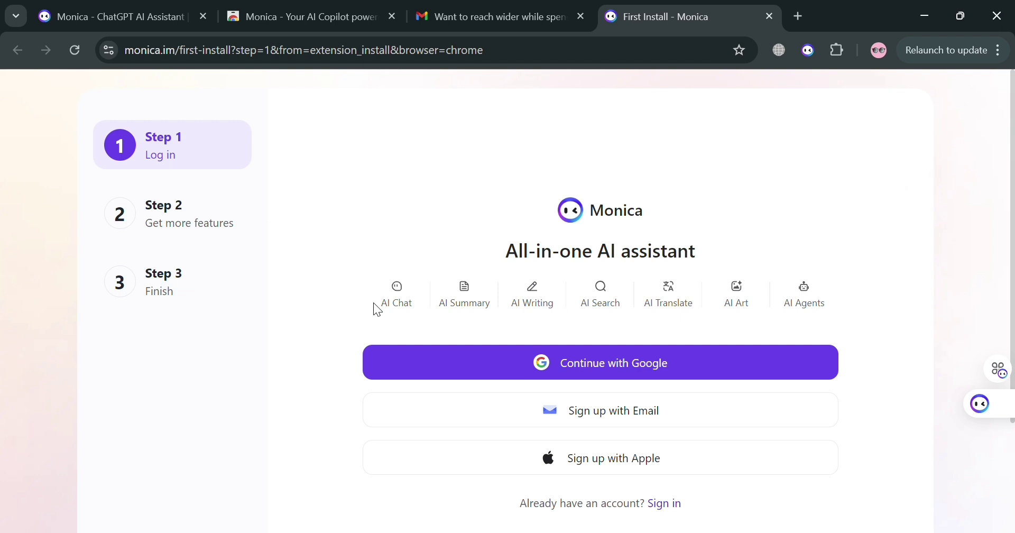
Sign up for Monica with the existing Google account.
{"action": "scroll", "coordinate": [534, 307], "scroll_direction": "down", "scroll_amount": 2}
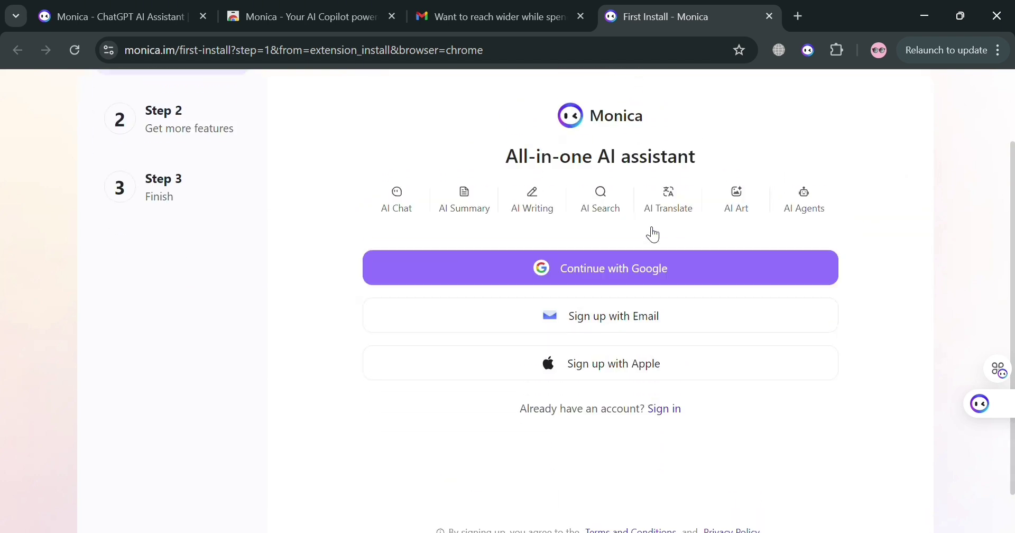
{"action": "scroll", "coordinate": [653, 234], "scroll_direction": "up", "scroll_amount": 2}
{"action": "left_click", "coordinate": [682, 367]}
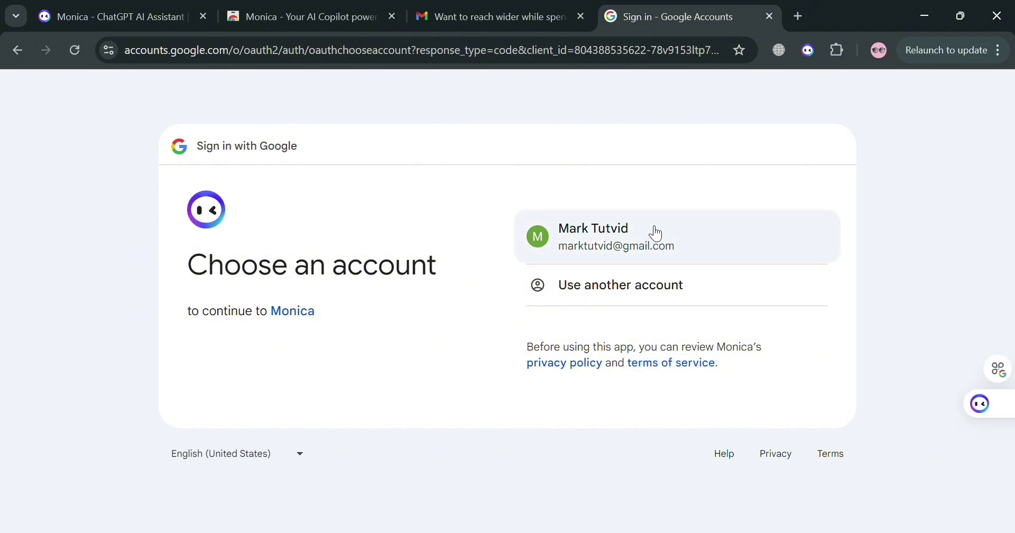
{"action": "left_click", "coordinate": [668, 243]}
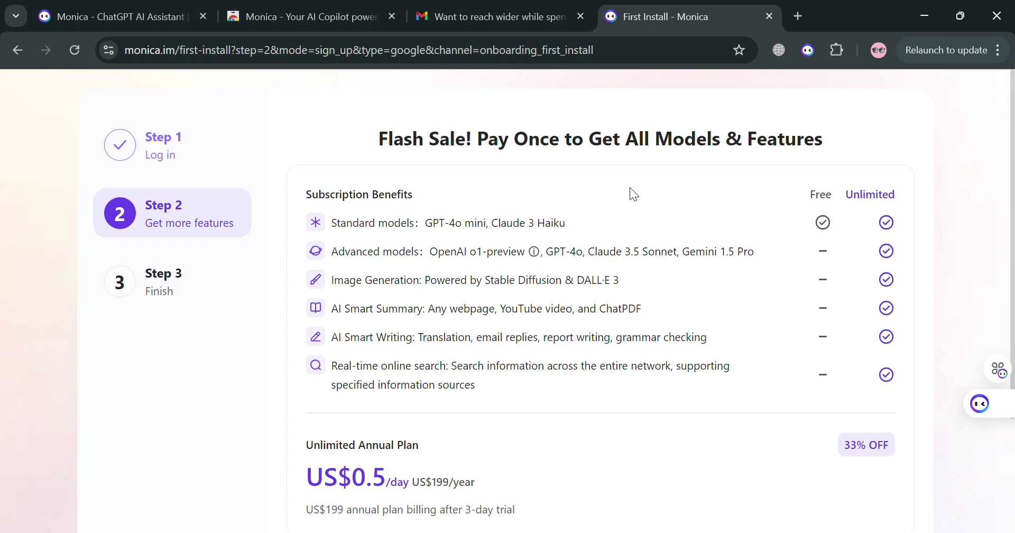
Check the 3-day free trial offer for the Unlimited Annual Plan, and continue to the Finish step without subscribing.
{"action": "scroll", "coordinate": [867, 185], "scroll_direction": "down", "scroll_amount": 2}
{"action": "scroll", "coordinate": [875, 234], "scroll_direction": "down", "scroll_amount": 2}
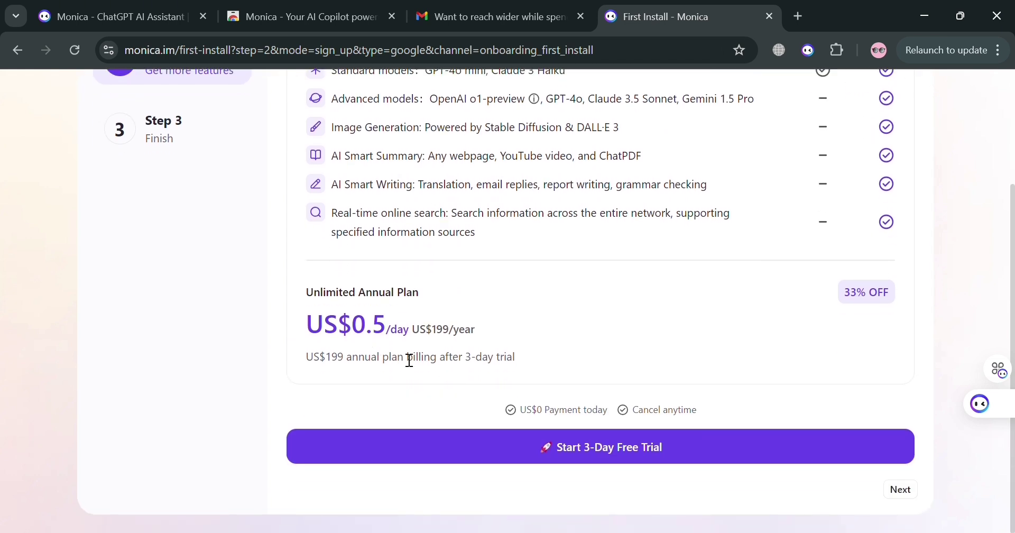
{"action": "left_click", "coordinate": [608, 461]}
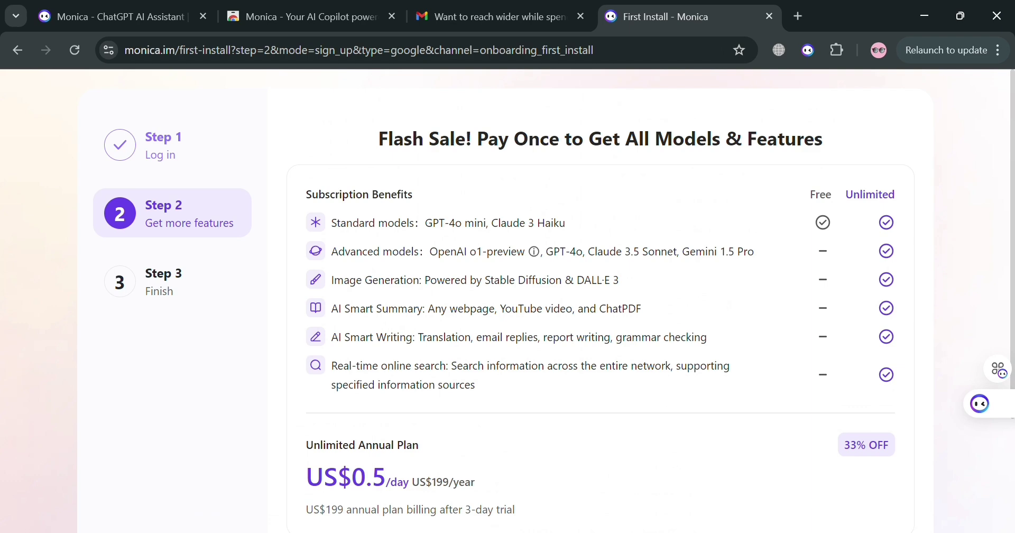
{"action": "scroll", "coordinate": [742, 460], "scroll_direction": "down", "scroll_amount": 3}
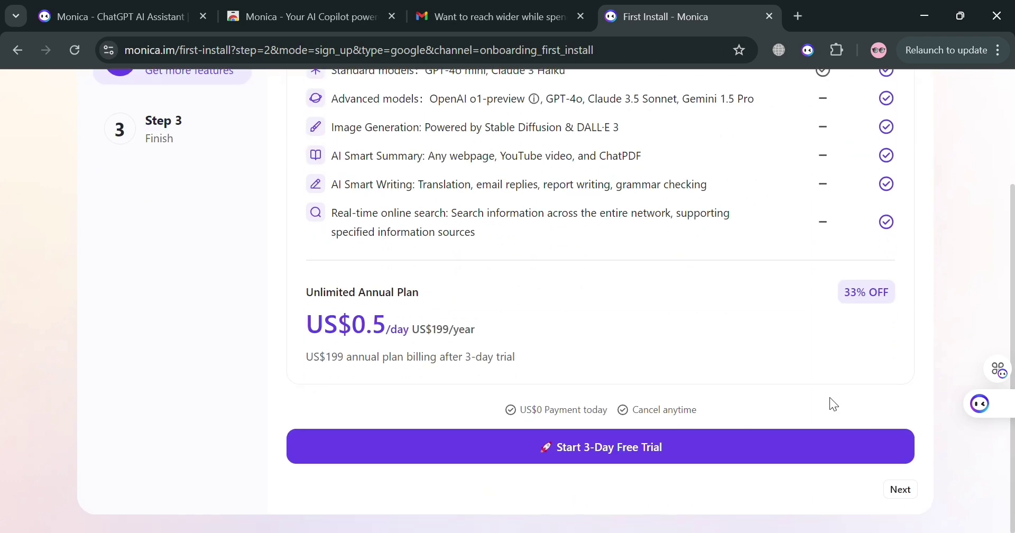
{"action": "left_click", "coordinate": [910, 500]}
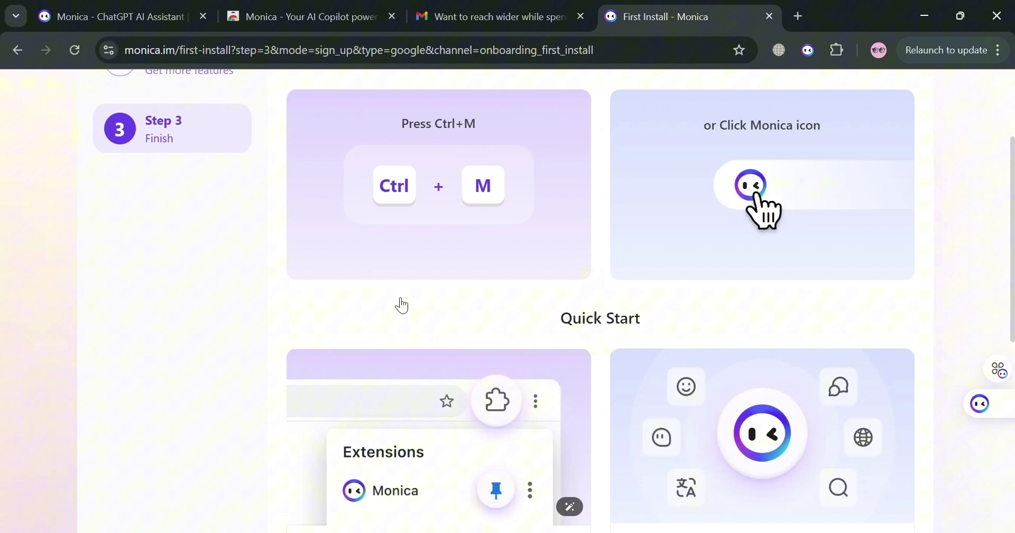
Review the Finish page's instructions for accessing Monica and its Quick Start guidance.
{"action": "scroll", "coordinate": [370, 269], "scroll_direction": "up", "scroll_amount": 2}
{"action": "scroll", "coordinate": [344, 238], "scroll_direction": "up", "scroll_amount": 1}
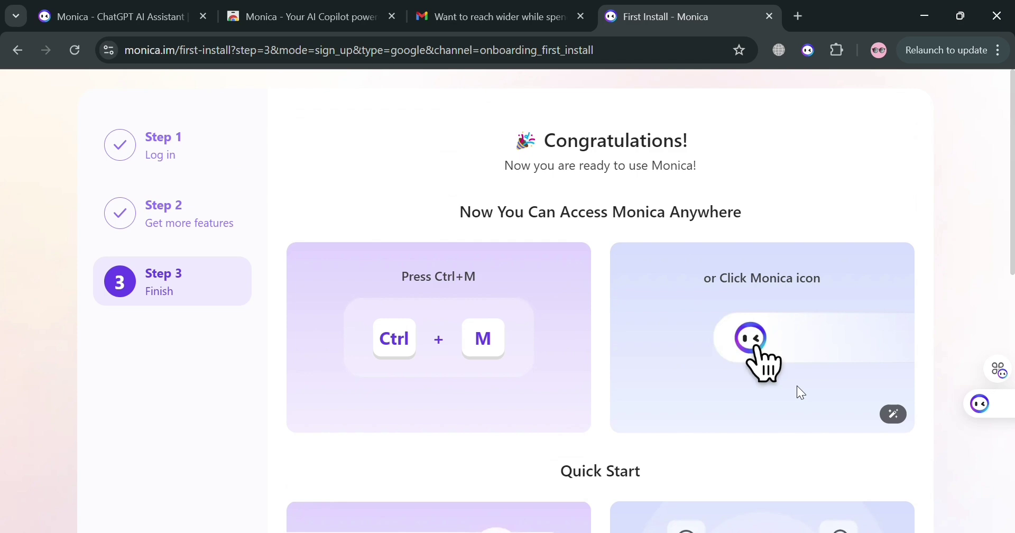
{"action": "scroll", "coordinate": [795, 367], "scroll_direction": "down", "scroll_amount": 5}
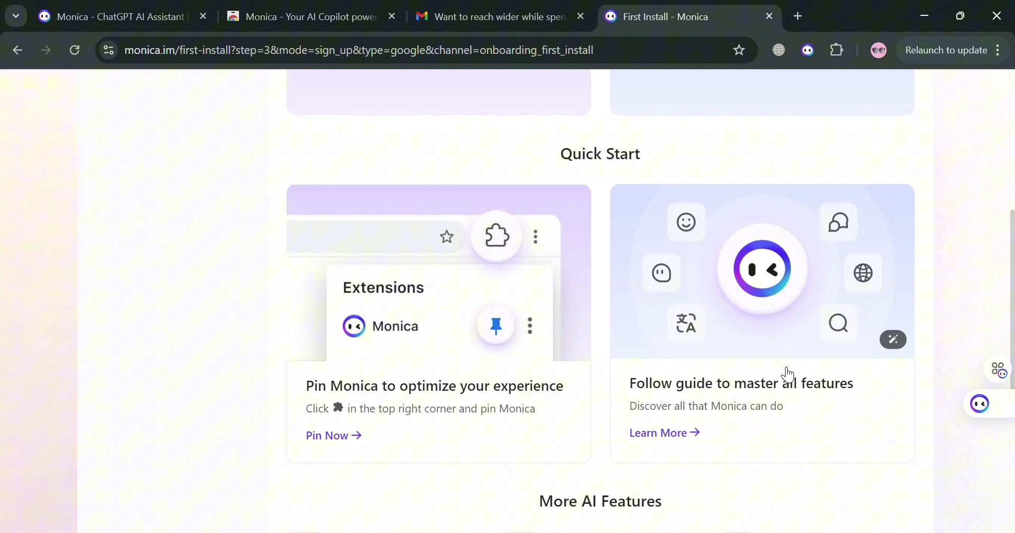
Review the More AI Features section of Monica's Finish page and return to the page's beginning.
{"action": "scroll", "coordinate": [659, 485], "scroll_direction": "down", "scroll_amount": 5}
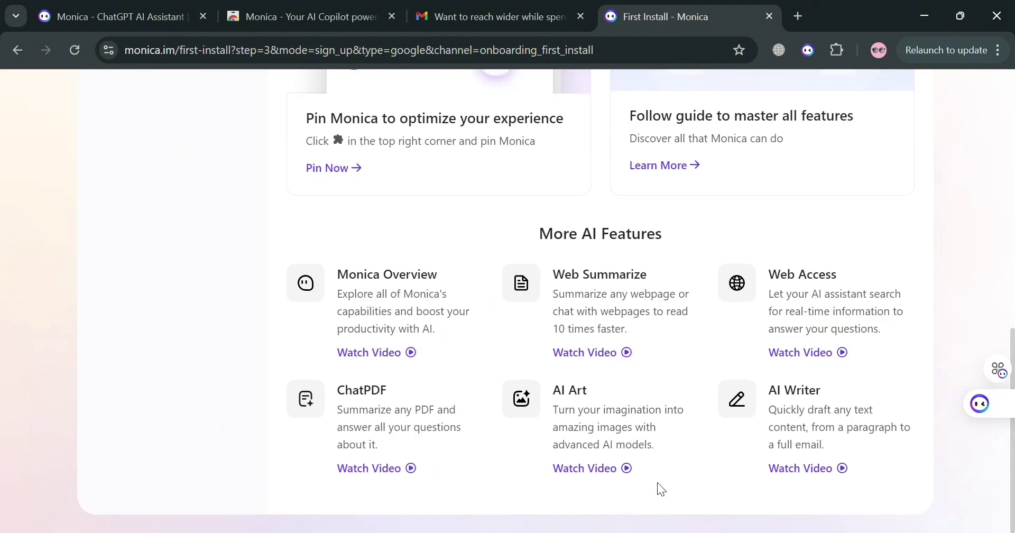
{"action": "scroll", "coordinate": [656, 481], "scroll_direction": "up", "scroll_amount": 10}
{"action": "mouse_move", "coordinate": [990, 413]}
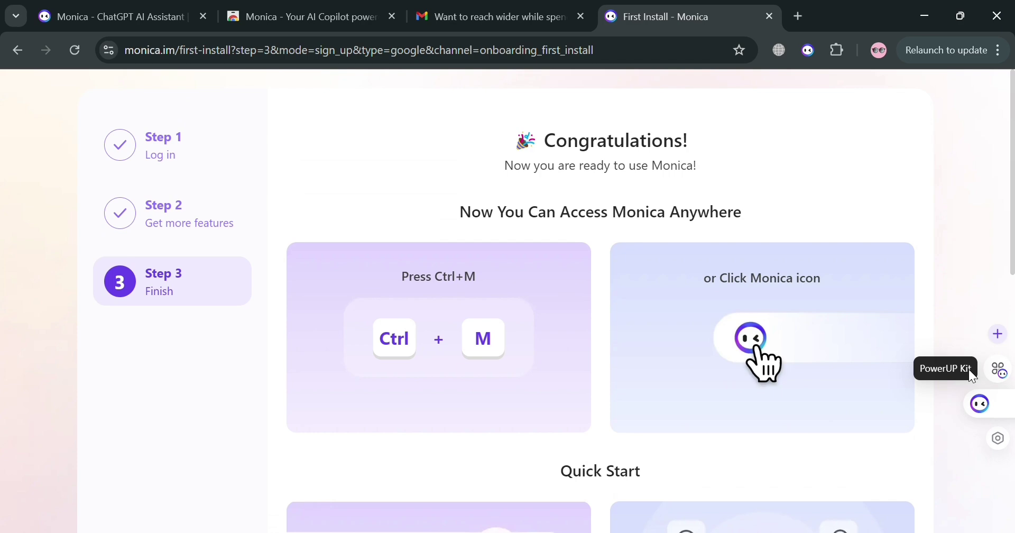
Place the Monica setup tab ahead of the Gmail tab, and switch to Gmail to read through the open Legiit email.
{"action": "left_click_drag", "start_coordinate": [677, 17], "coordinate": [536, 21]}
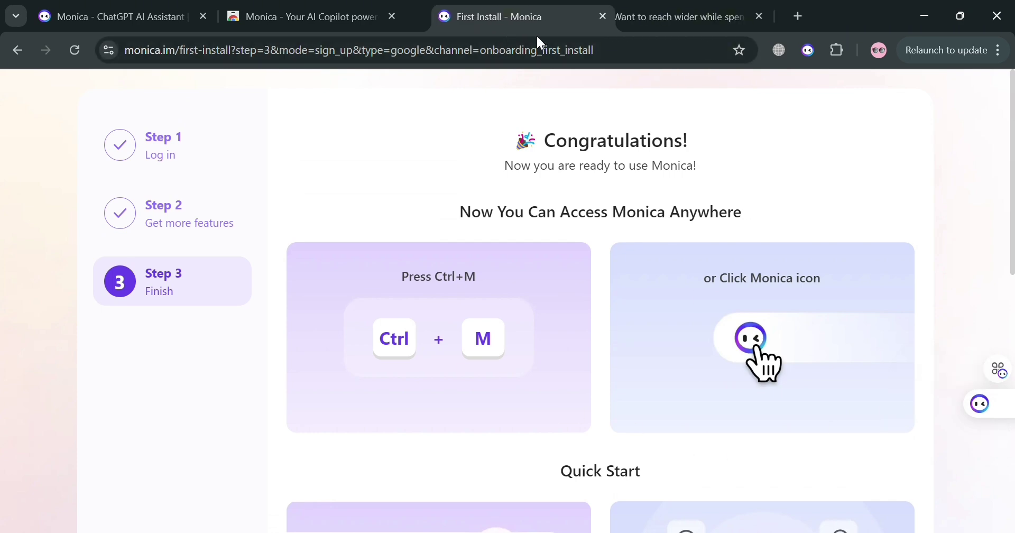
{"action": "left_click", "coordinate": [671, 7]}
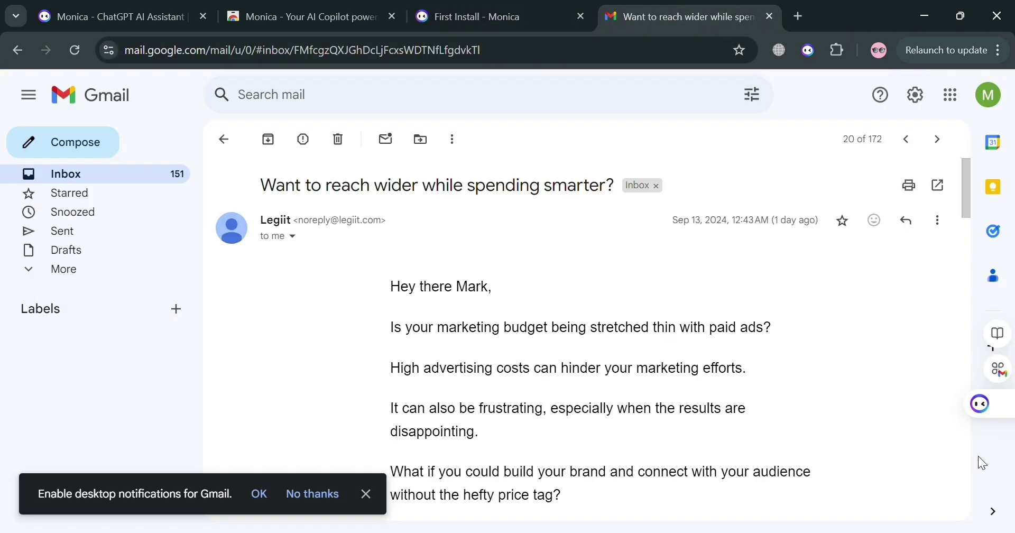
{"action": "scroll", "coordinate": [903, 425], "scroll_direction": "down", "scroll_amount": 15}
{"action": "scroll", "coordinate": [671, 395], "scroll_direction": "up", "scroll_amount": 13}
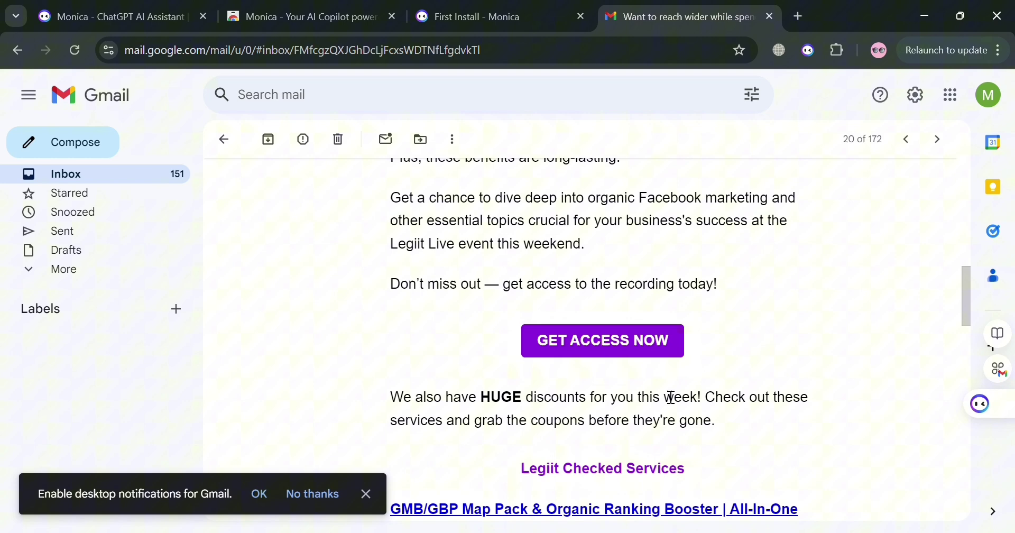
{"action": "scroll", "coordinate": [666, 394], "scroll_direction": "up", "scroll_amount": 2}
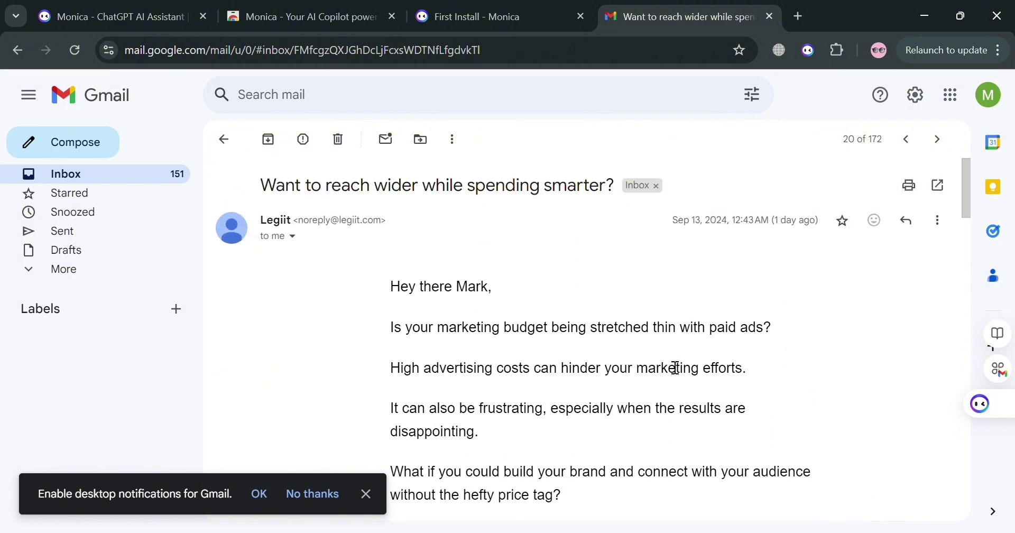
Start a reply to the Legiit email, dismiss the desktop notifications prompt, and open Monica's AI Reply.
{"action": "left_click", "coordinate": [919, 228]}
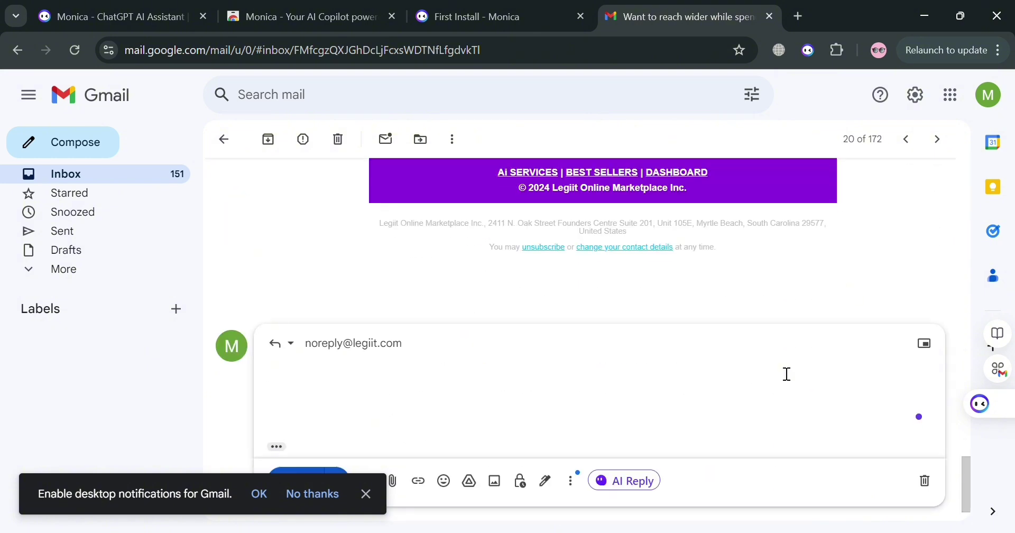
{"action": "left_click", "coordinate": [366, 493]}
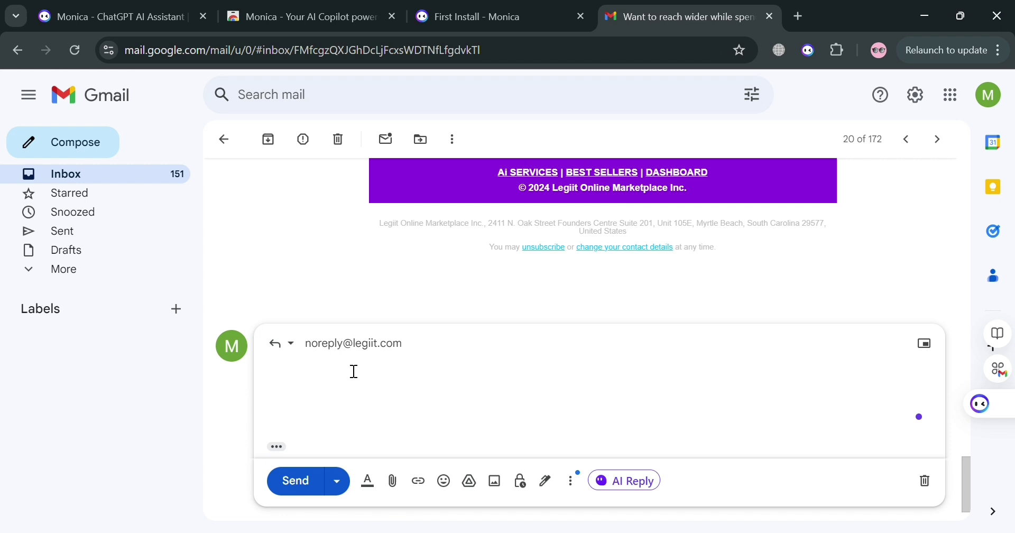
{"action": "left_click", "coordinate": [635, 492]}
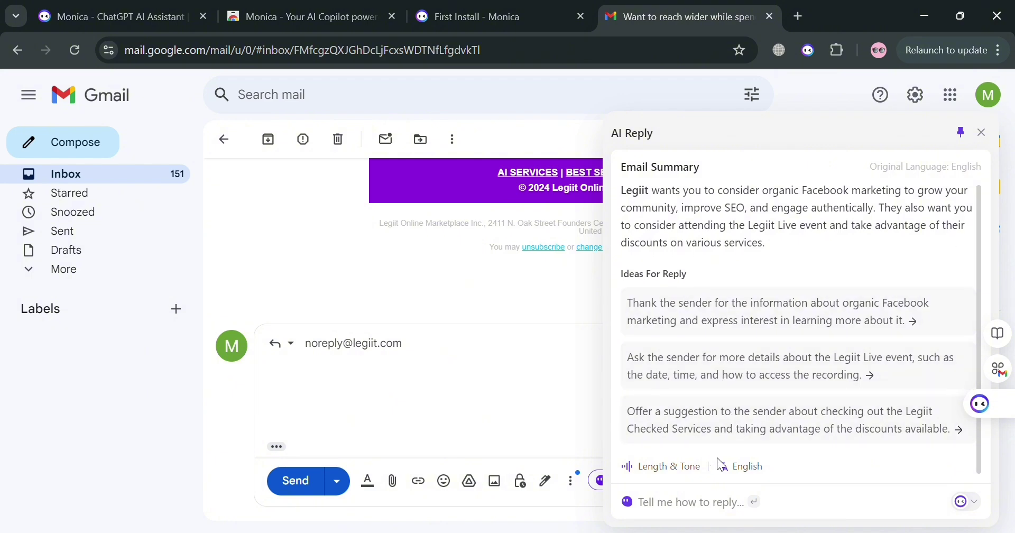
Set the AI reply's formality to Professional and its tone to Humble.
{"action": "left_click", "coordinate": [673, 474]}
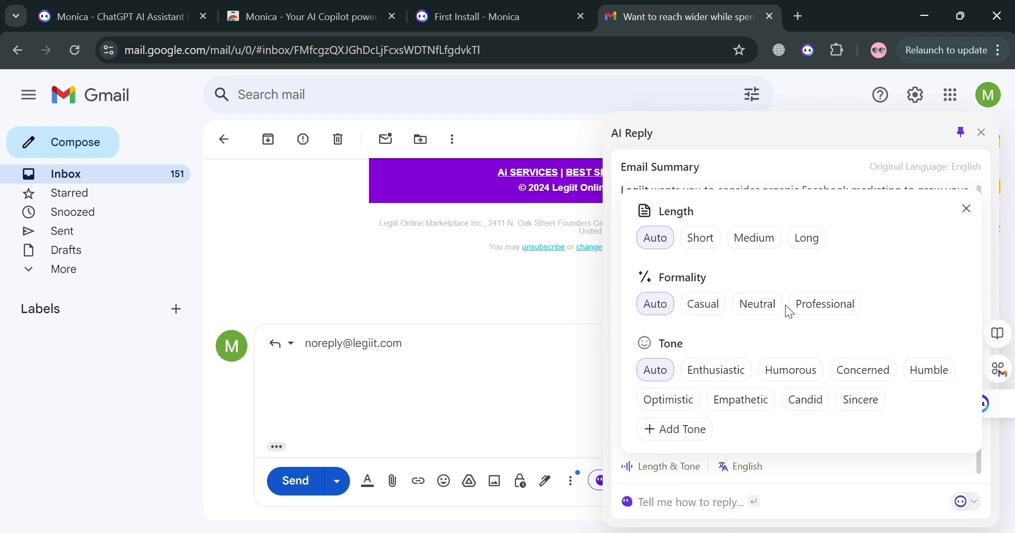
{"action": "left_click", "coordinate": [830, 306]}
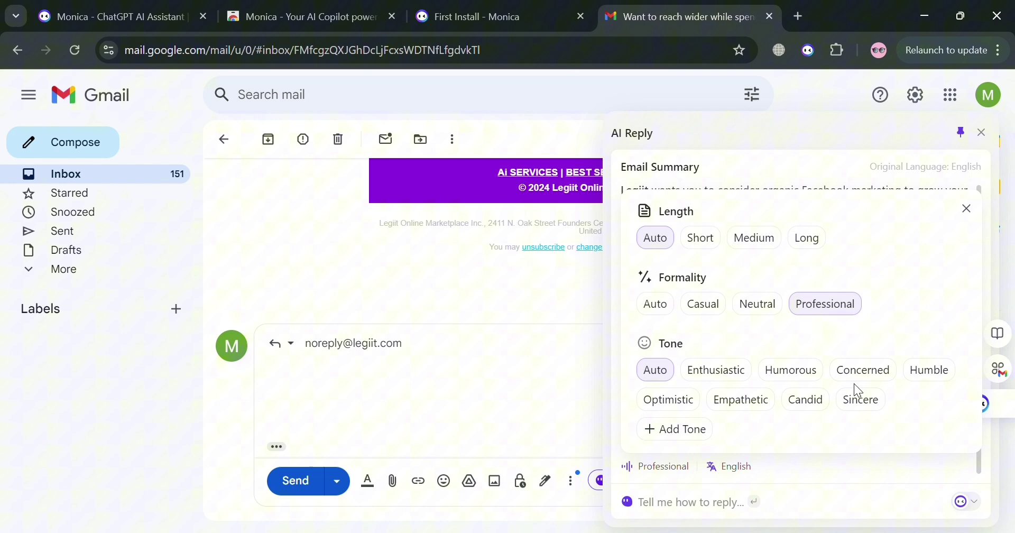
{"action": "left_click", "coordinate": [950, 379]}
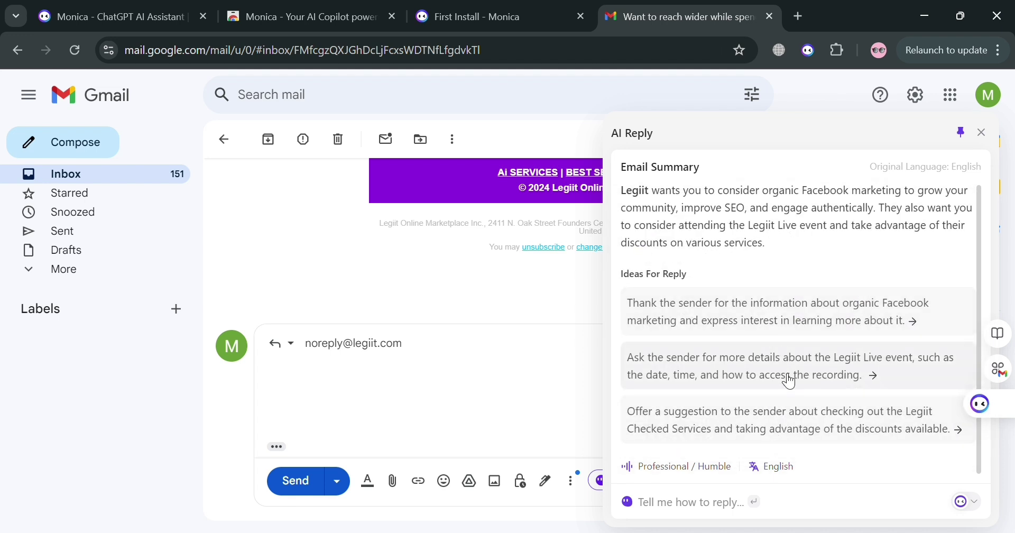
Generate a reply from the idea thanking the sender for the organic Facebook marketing information, and read through the result.
{"action": "left_click", "coordinate": [781, 316]}
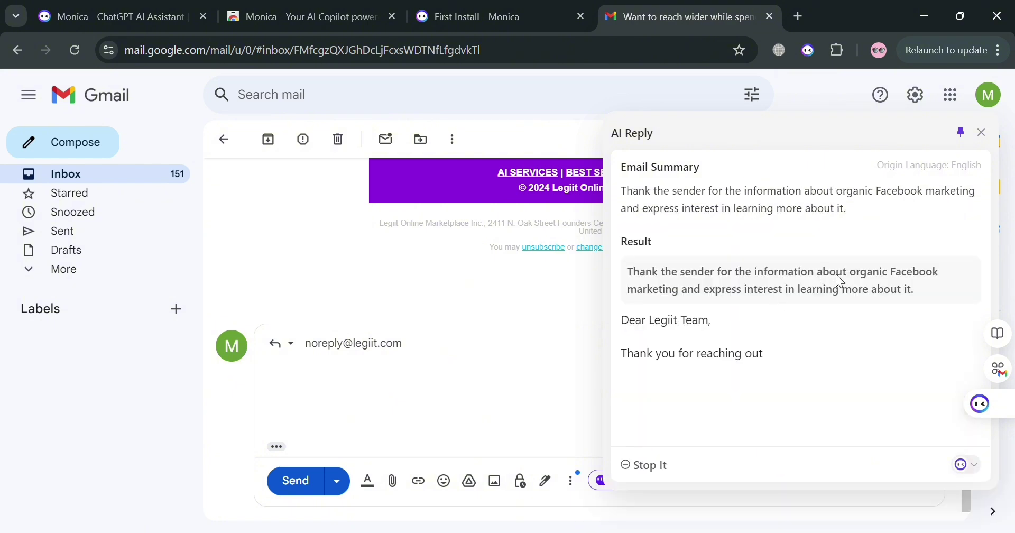
{"action": "scroll", "coordinate": [775, 295], "scroll_direction": "up", "scroll_amount": 4}
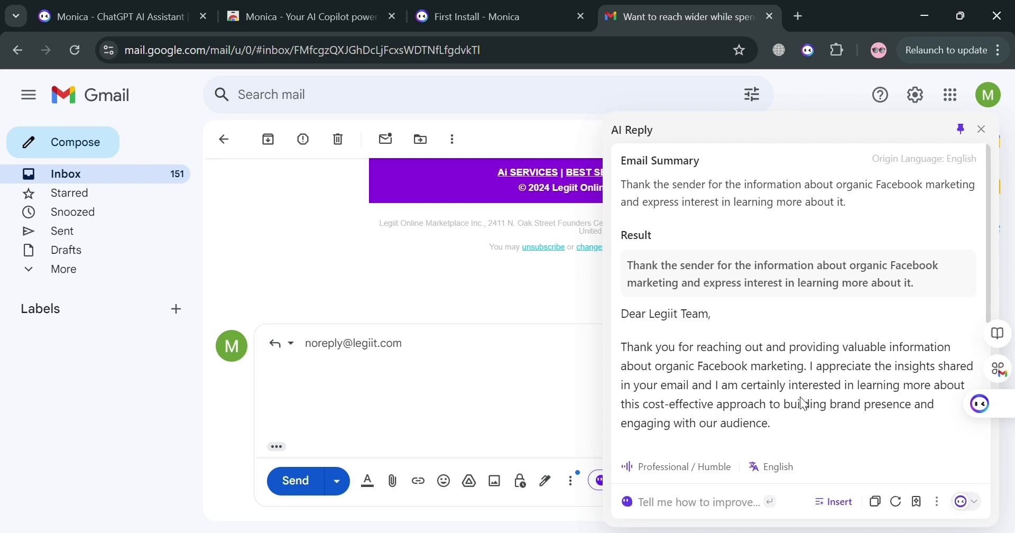
{"action": "scroll", "coordinate": [793, 295], "scroll_direction": "down", "scroll_amount": 4}
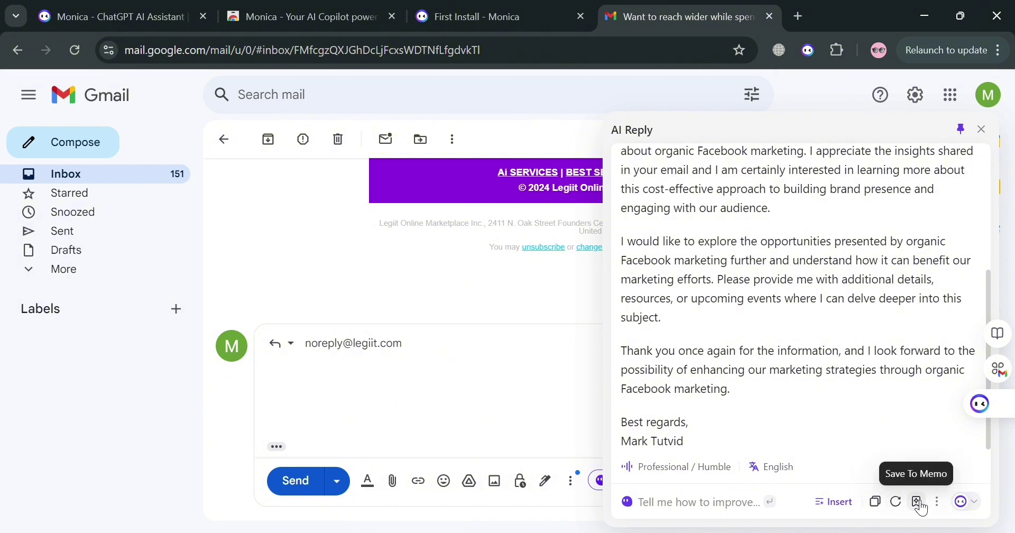
Insert the generated reply into the email draft and check the inserted text.
{"action": "left_click", "coordinate": [939, 503]}
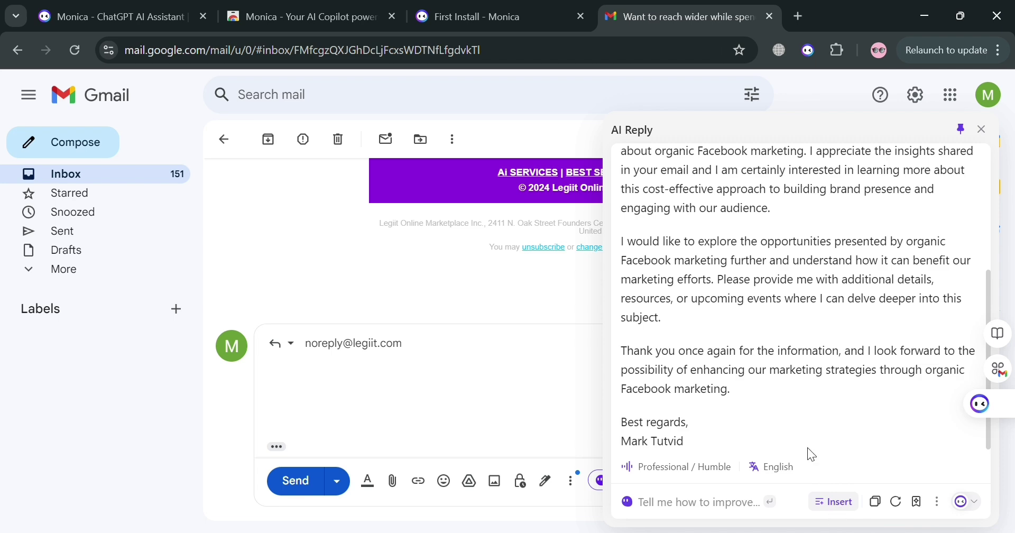
{"action": "left_click", "coordinate": [832, 503]}
{"action": "left_click", "coordinate": [428, 326]}
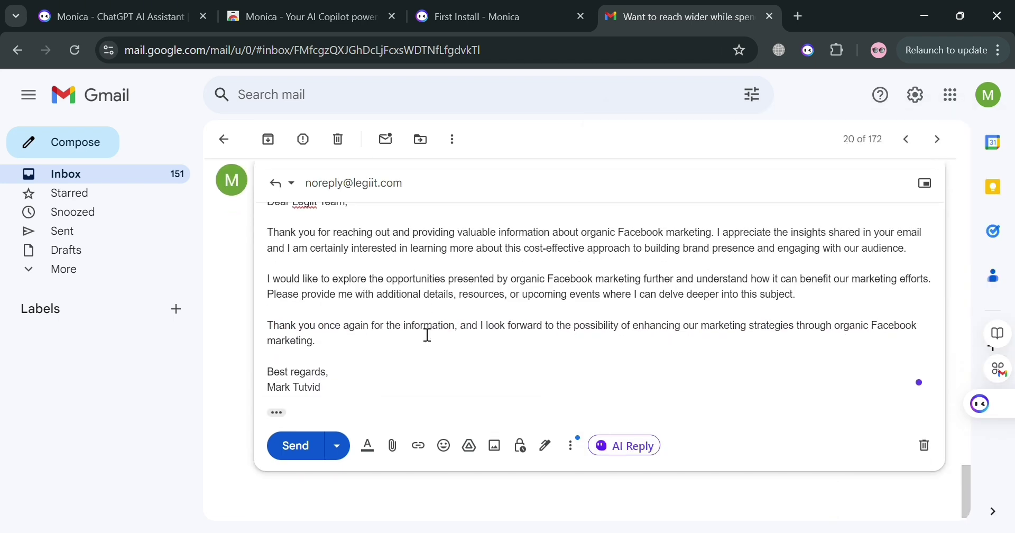
{"action": "scroll", "coordinate": [447, 392], "scroll_direction": "down", "scroll_amount": 3}
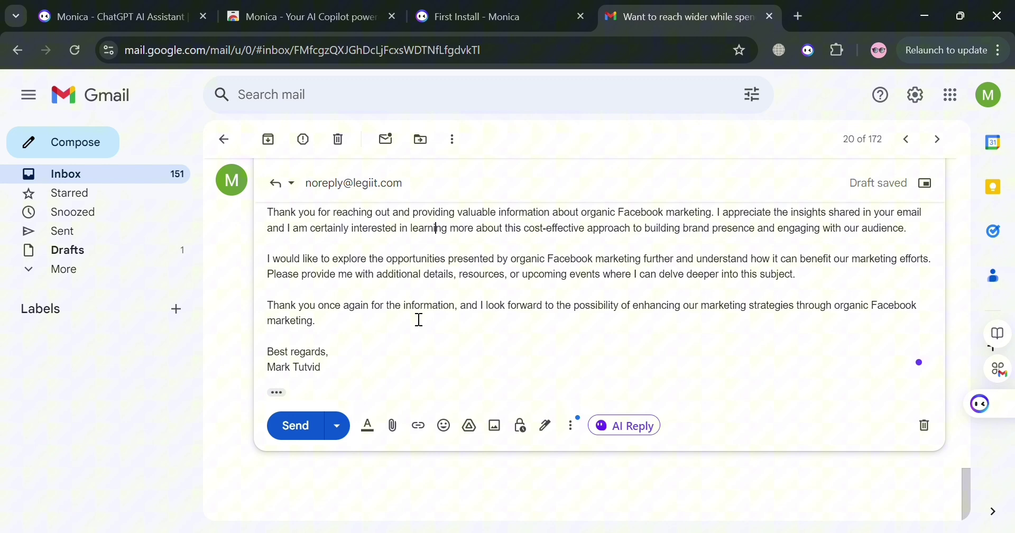
Check the draft's closing paragraph and the send options without sending, and go back up to the original email.
{"action": "left_click_drag", "start_coordinate": [299, 321], "coordinate": [506, 307]}
{"action": "left_click", "coordinate": [504, 311]}
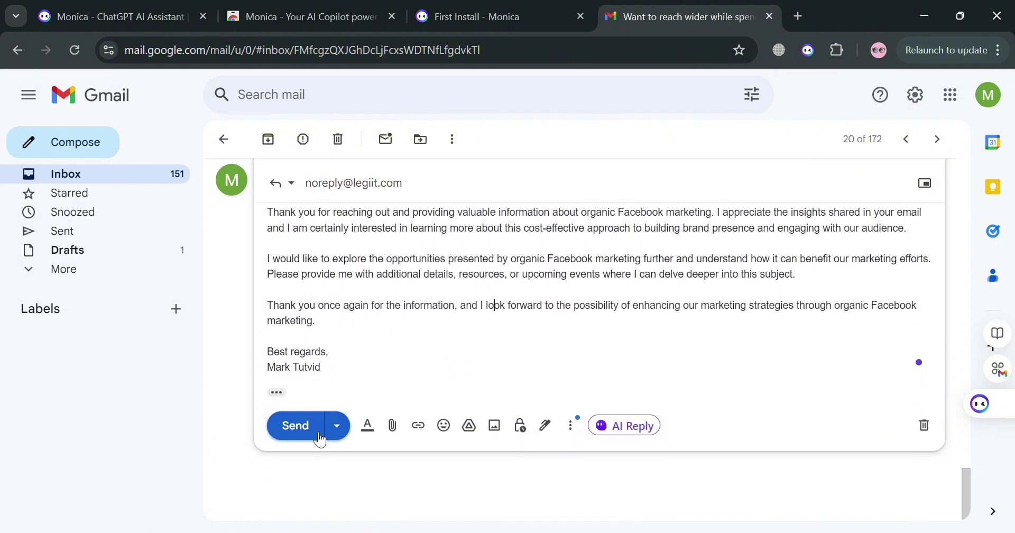
{"action": "left_click", "coordinate": [337, 425]}
{"action": "left_click", "coordinate": [573, 345]}
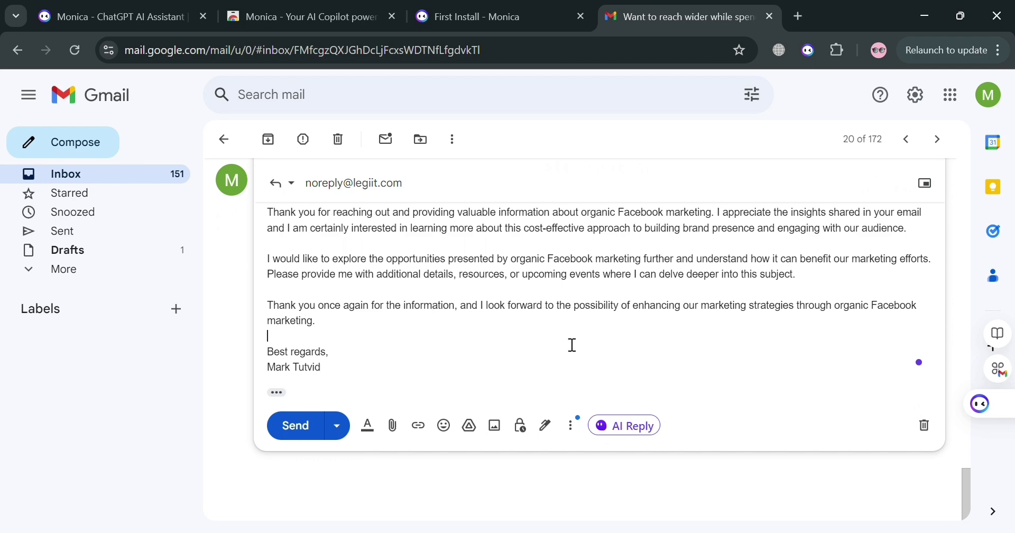
{"action": "scroll", "coordinate": [820, 415], "scroll_direction": "up", "scroll_amount": 8}
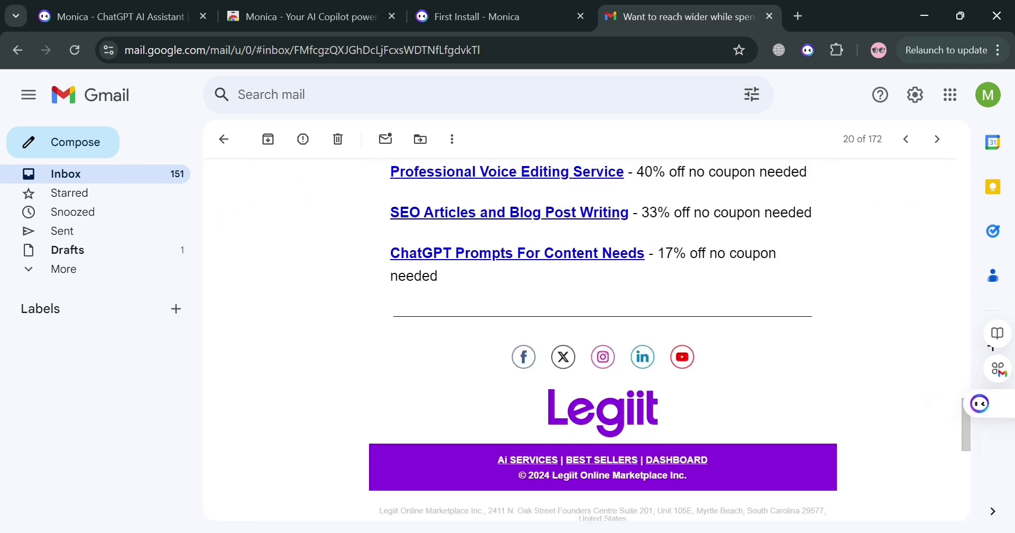
Open Monica's chat sidebar, dismiss its introduction, and submit the prompt "Create an essay about Dropshipping".
{"action": "left_click", "coordinate": [808, 50]}
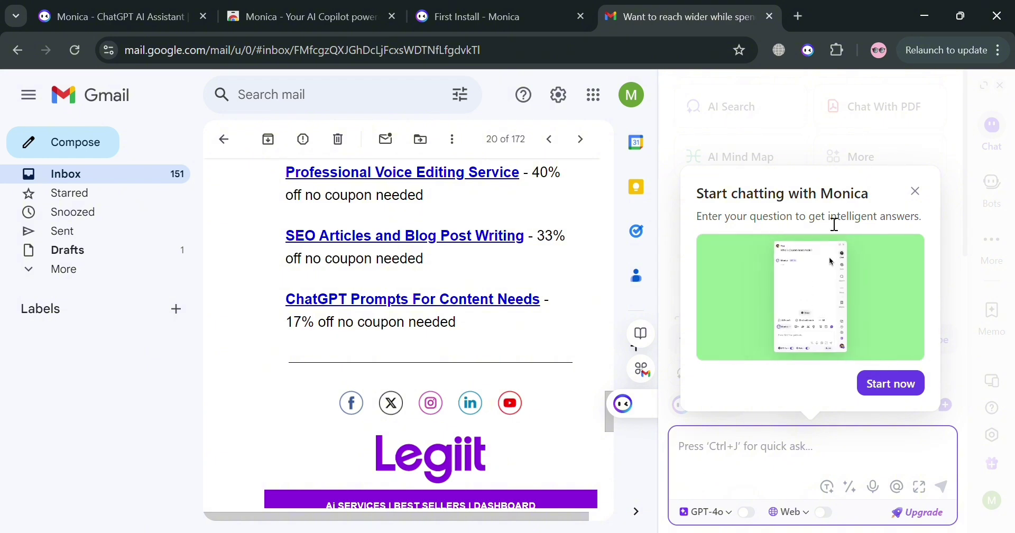
{"action": "left_click", "coordinate": [916, 191]}
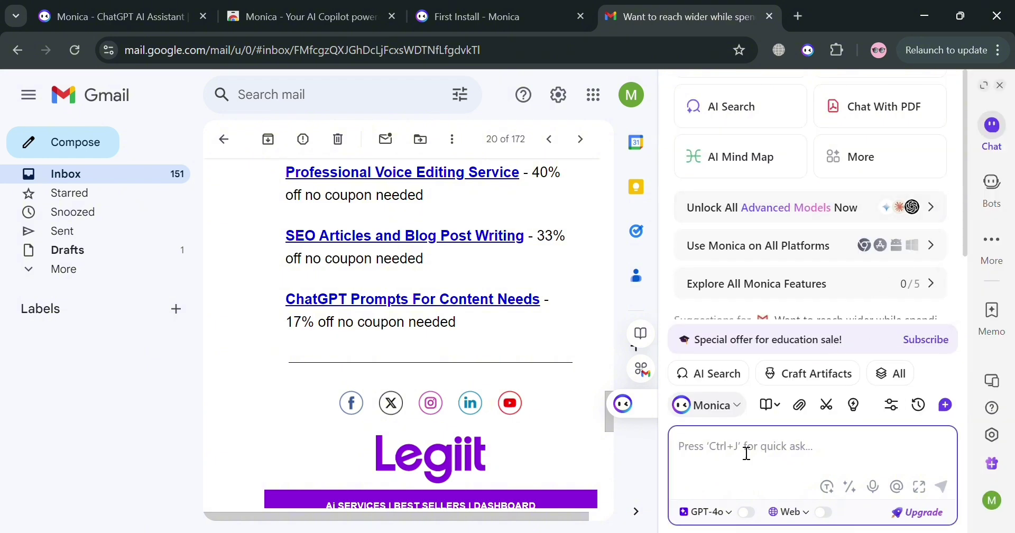
{"action": "type", "text": "c"}
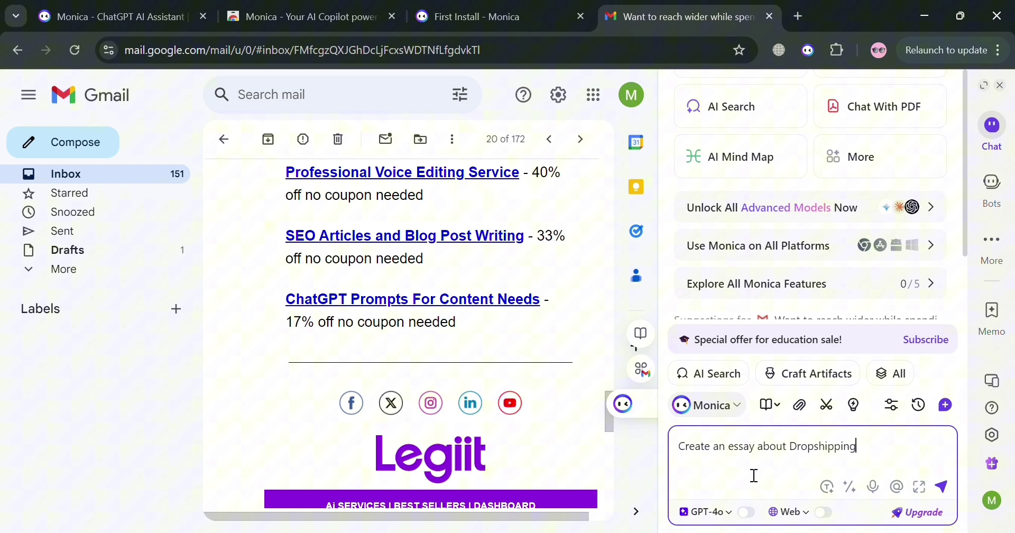
{"action": "key", "text": "Return"}
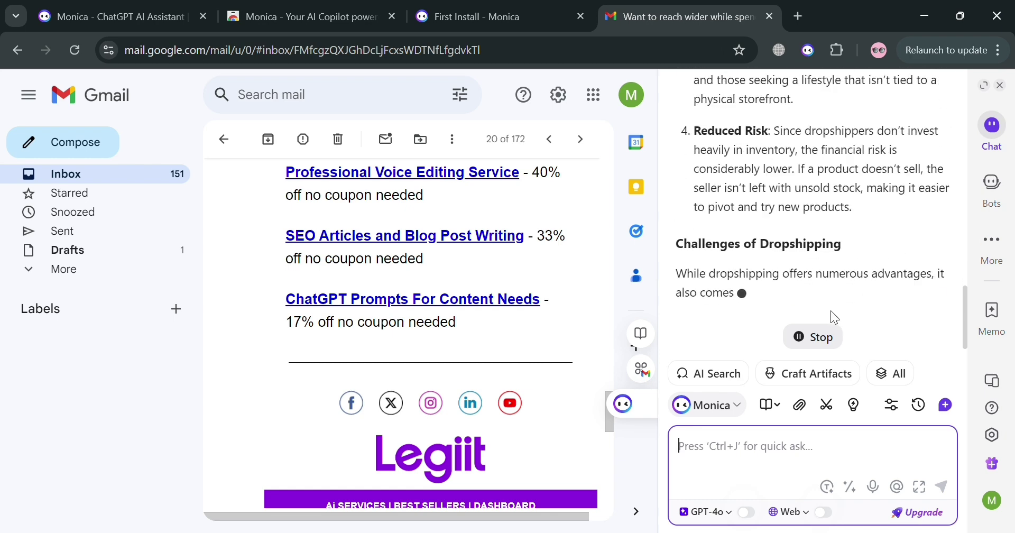
Stop the essay's generation, check the tone and translation choices, and have Monica shorten the answer.
{"action": "left_click", "coordinate": [805, 341]}
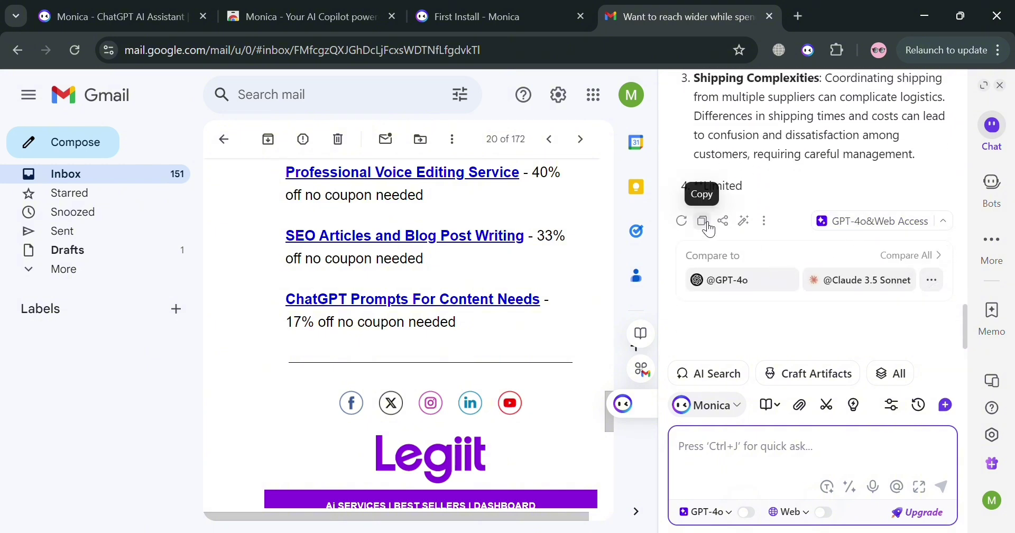
{"action": "left_click", "coordinate": [744, 225]}
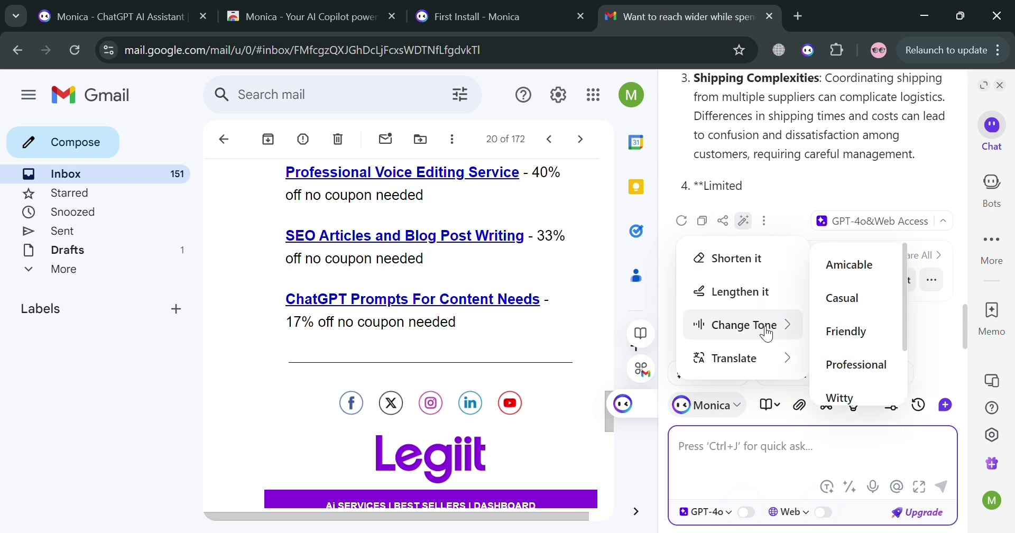
{"action": "mouse_move", "coordinate": [782, 360]}
{"action": "scroll", "coordinate": [899, 293], "scroll_direction": "down", "scroll_amount": 3}
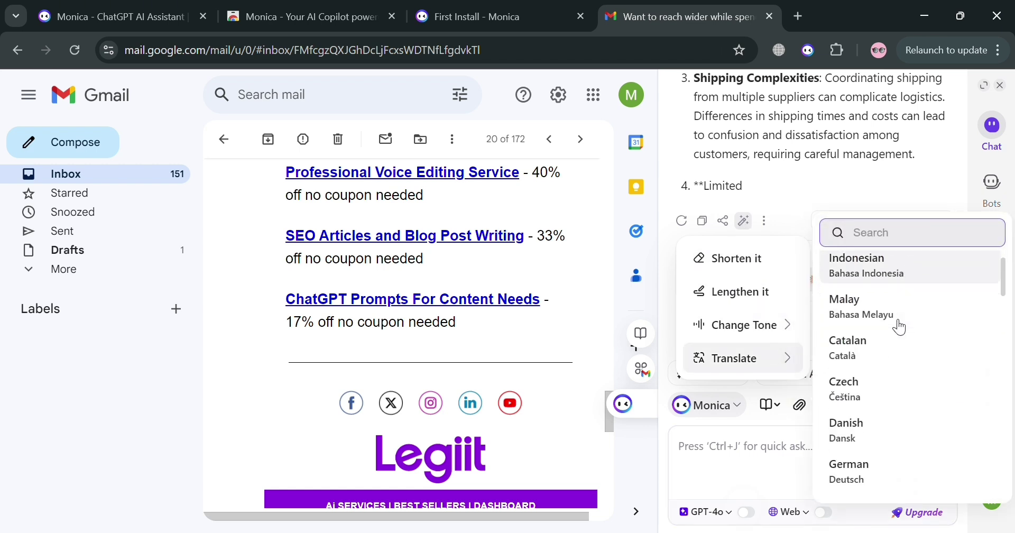
{"action": "left_click", "coordinate": [757, 273]}
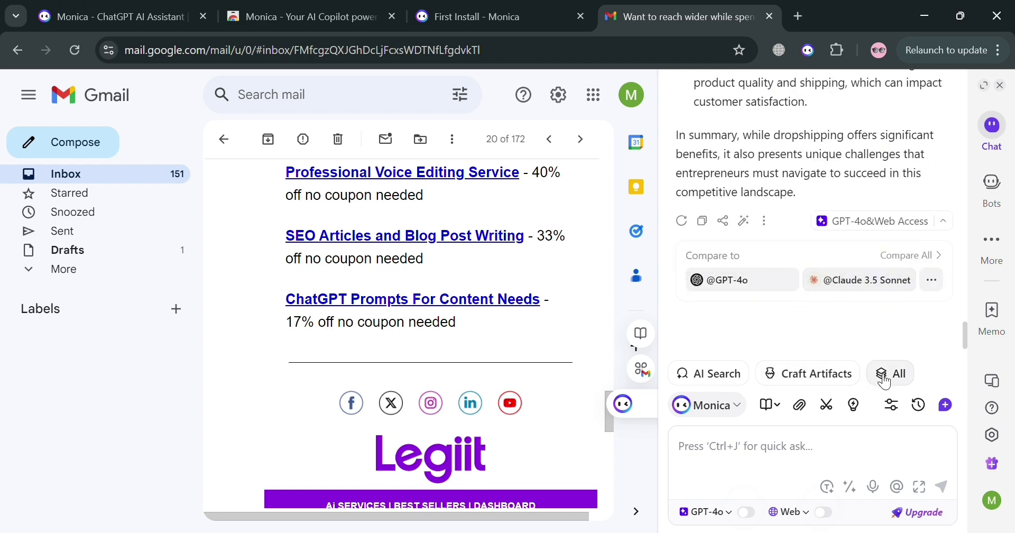
Look at the chat's expanded message editor with its file upload option, and return to the compact input.
{"action": "left_click", "coordinate": [778, 416]}
{"action": "left_click", "coordinate": [923, 488]}
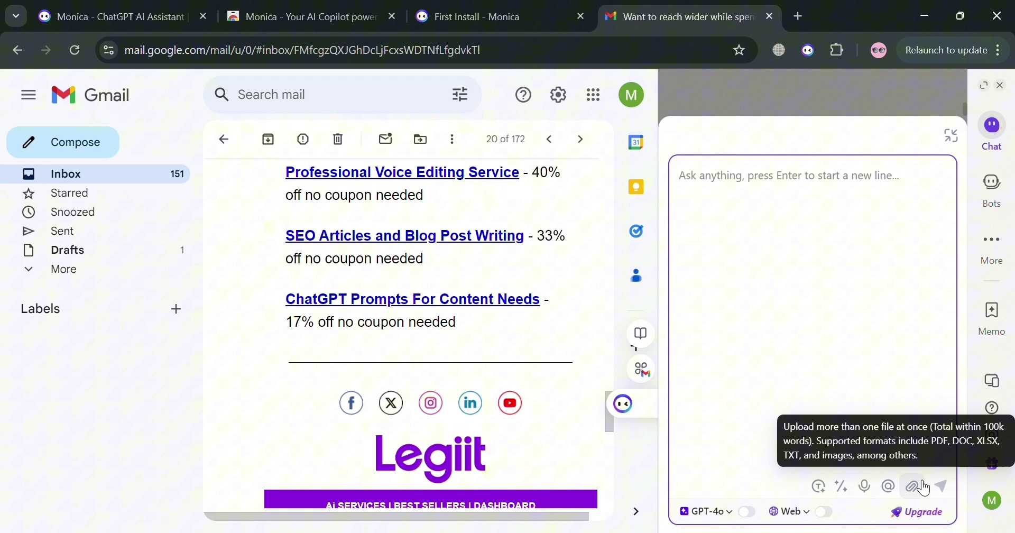
{"action": "left_click", "coordinate": [952, 135]}
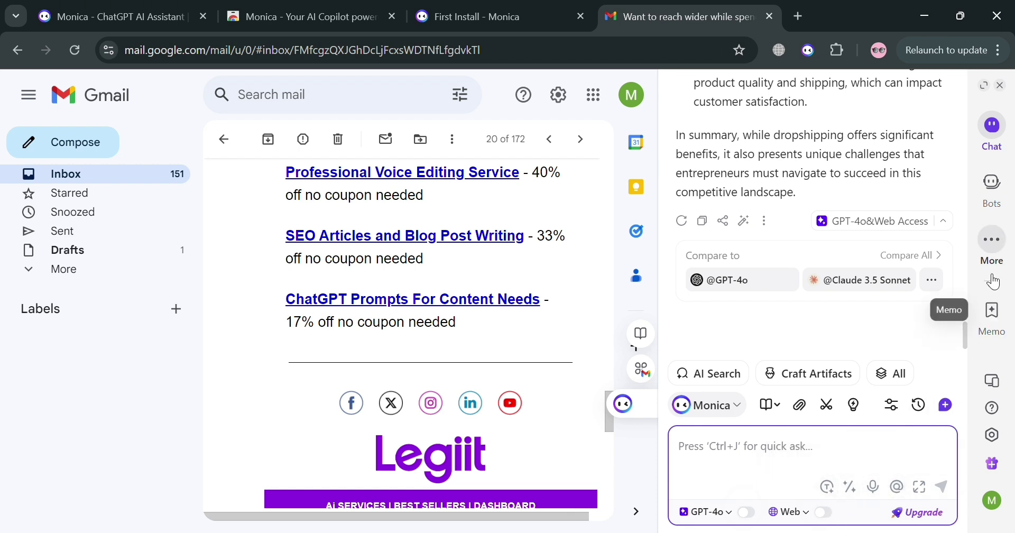
Browse Monica's list of bots, view the GPT-4o bot's chat, and return to the list.
{"action": "left_click", "coordinate": [997, 197]}
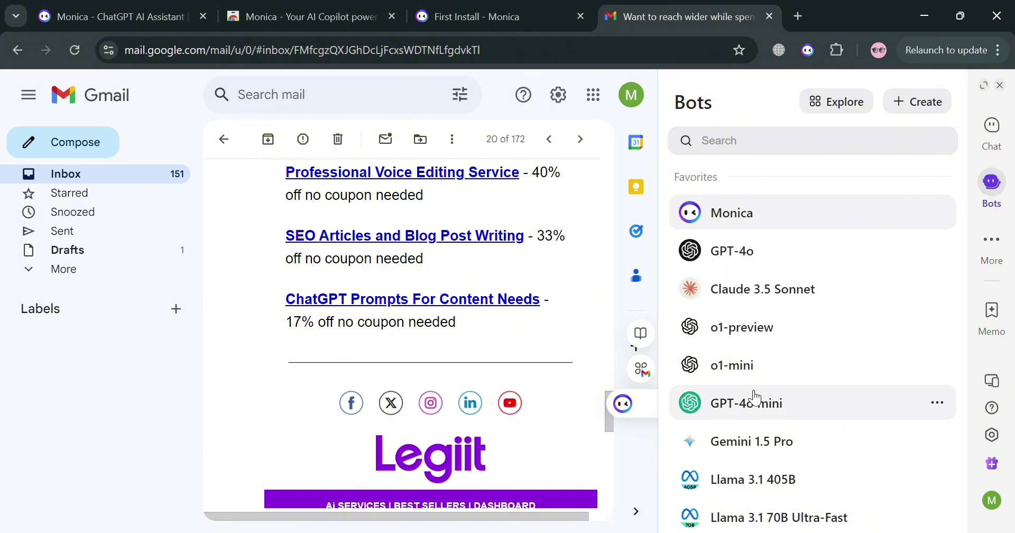
{"action": "scroll", "coordinate": [755, 404], "scroll_direction": "down", "scroll_amount": 2}
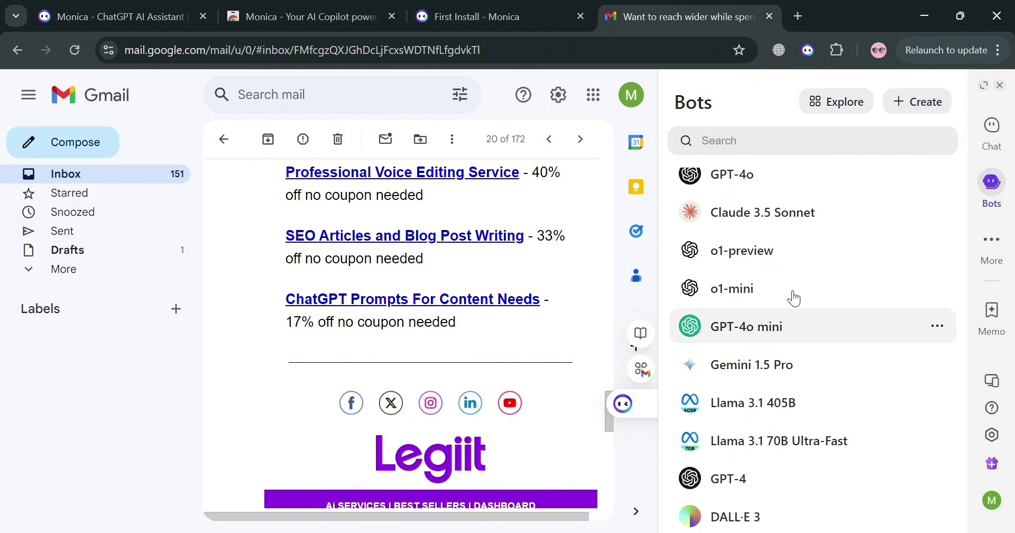
{"action": "scroll", "coordinate": [793, 265], "scroll_direction": "up", "scroll_amount": 2}
{"action": "left_click", "coordinate": [793, 244]}
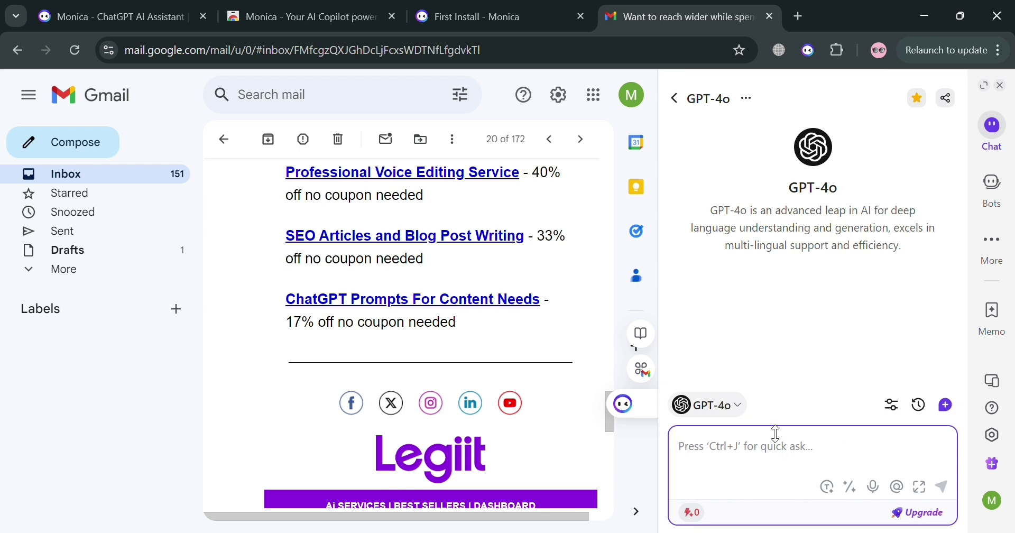
{"action": "left_click", "coordinate": [994, 190]}
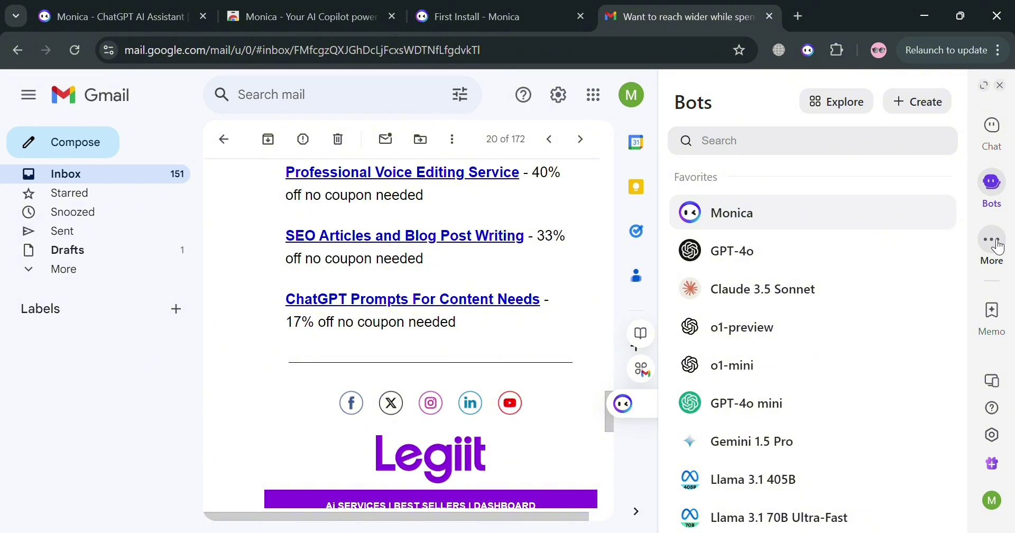
Open Monica's Read tool and look over its page summary, link chat and document upload options.
{"action": "mouse_move", "coordinate": [999, 247]}
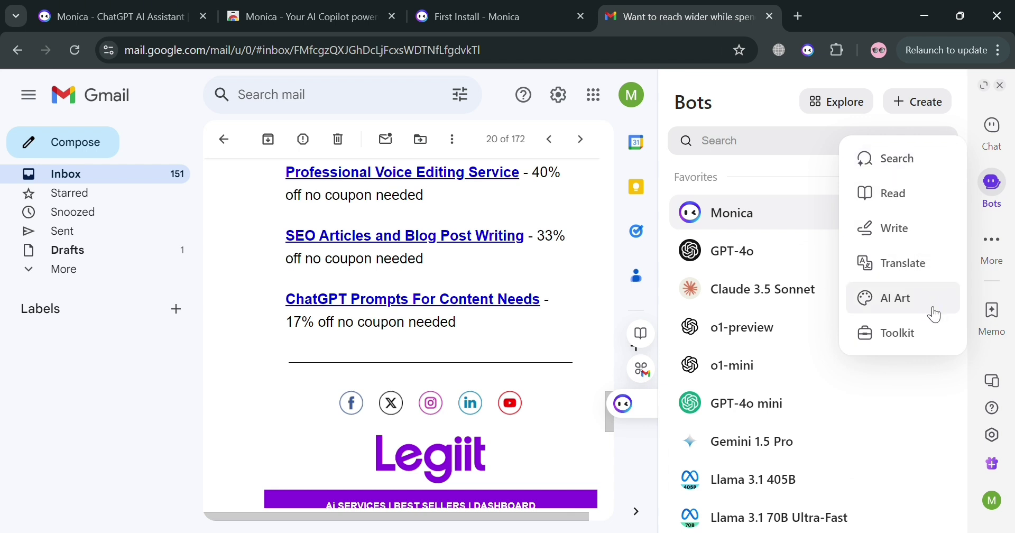
{"action": "left_click", "coordinate": [922, 194]}
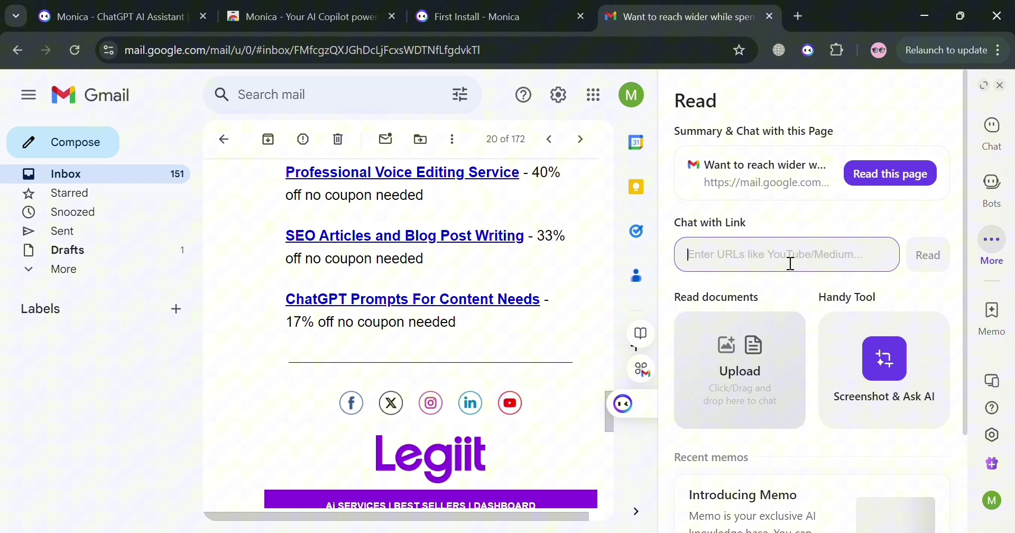
{"action": "scroll", "coordinate": [763, 299], "scroll_direction": "down", "scroll_amount": 3}
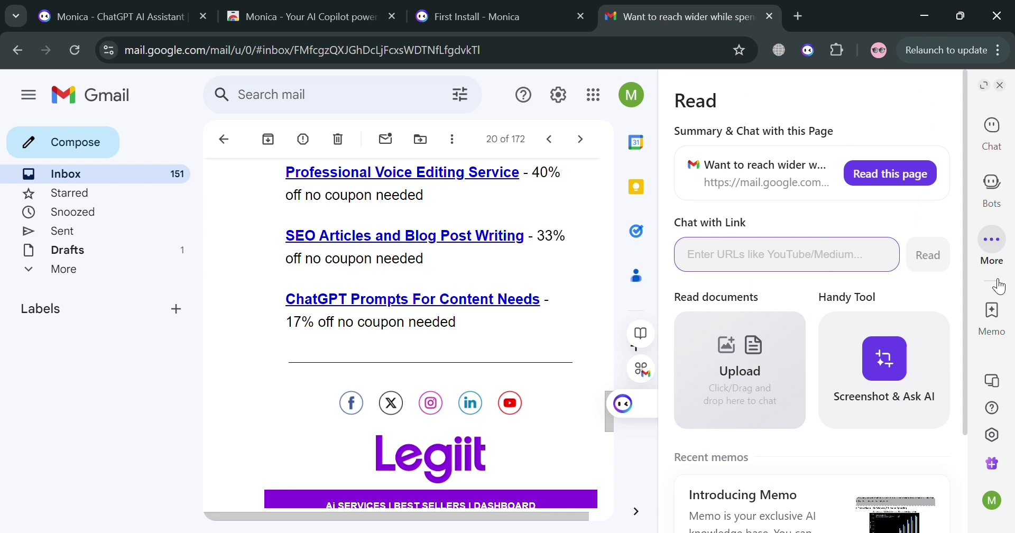
Switch to Monica's Write tool and look through its length, format, tone and output language options.
{"action": "left_click", "coordinate": [993, 243]}
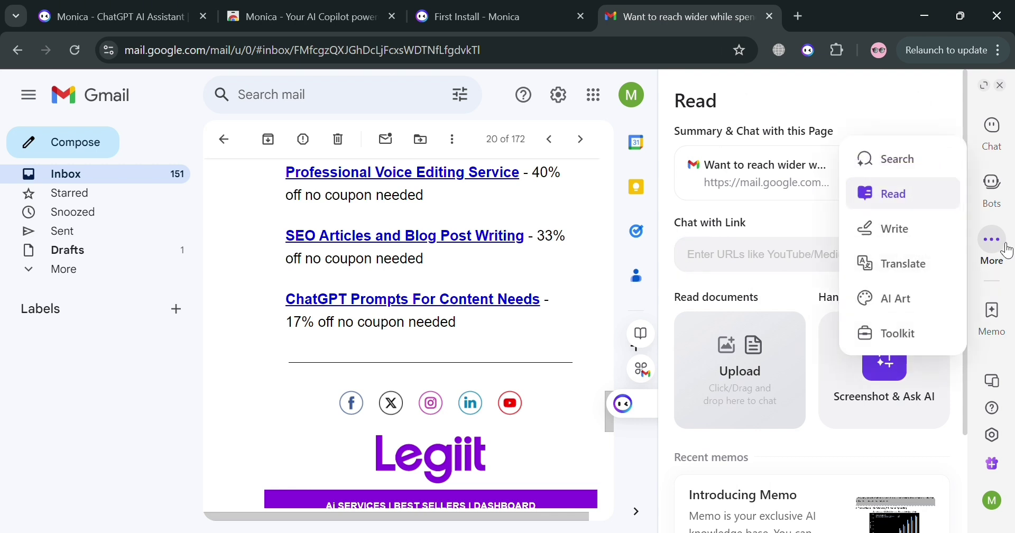
{"action": "left_click", "coordinate": [922, 240]}
{"action": "scroll", "coordinate": [731, 297], "scroll_direction": "down", "scroll_amount": 4}
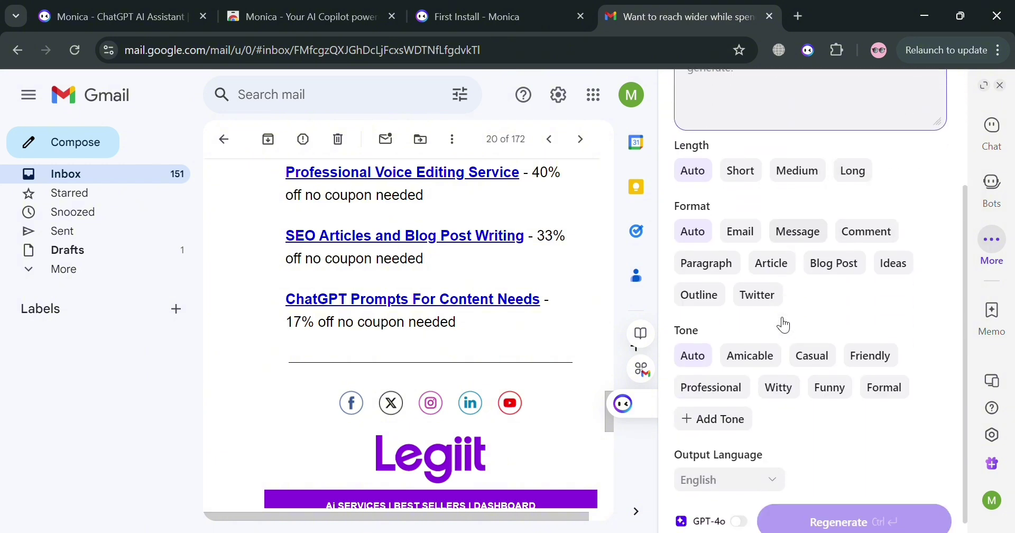
{"action": "scroll", "coordinate": [784, 325], "scroll_direction": "down", "scroll_amount": 1}
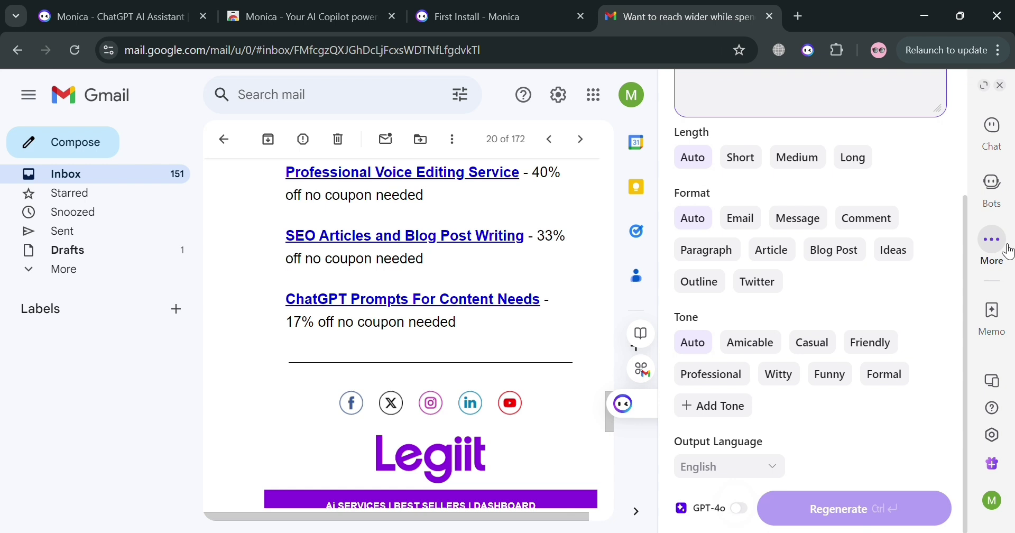
Open Monica's Translate tool and translate "Buenas diaz" into English with automatic source language detection.
{"action": "mouse_move", "coordinate": [1011, 252]}
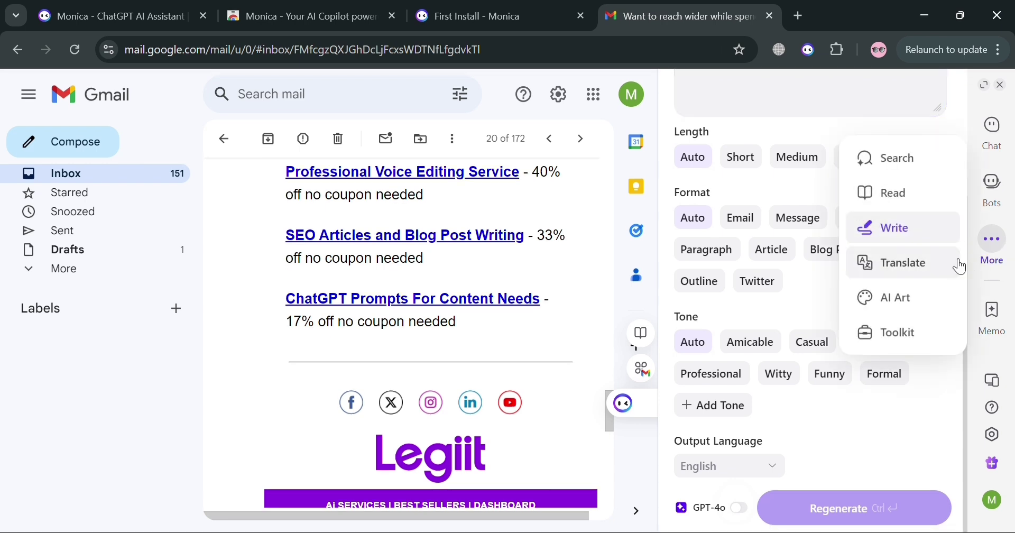
{"action": "left_click", "coordinate": [921, 266]}
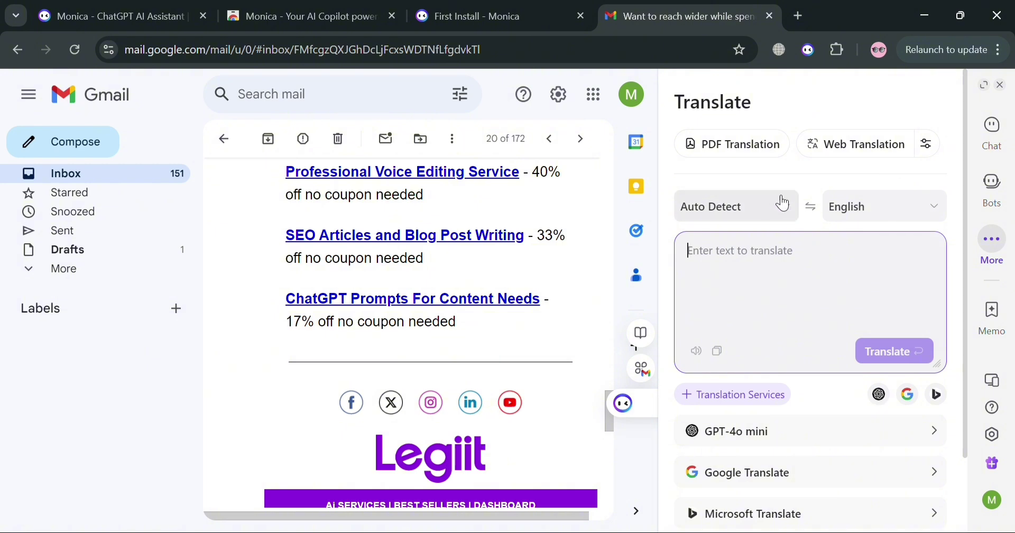
{"action": "left_click", "coordinate": [768, 281]}
{"action": "type", "text": "Вuenas "}
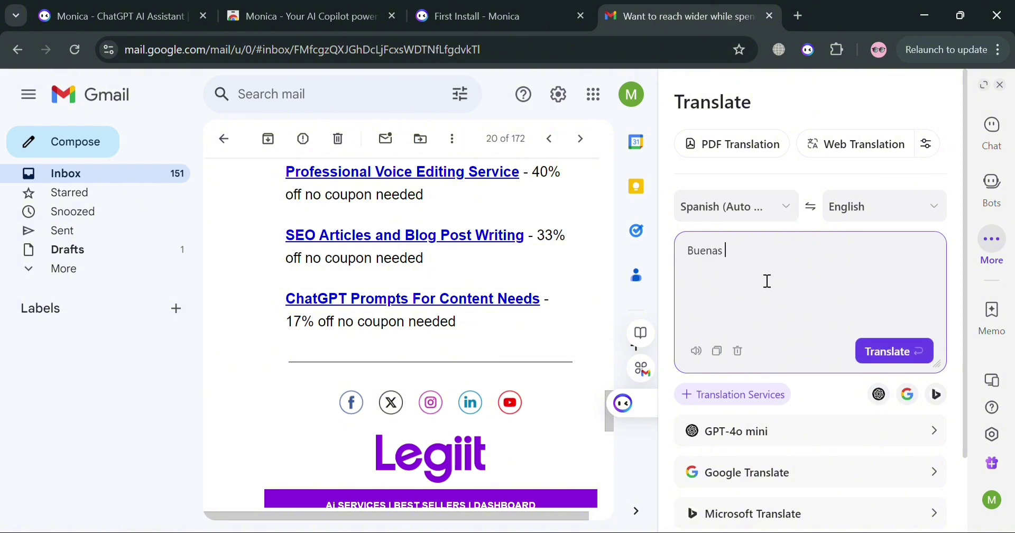
{"action": "type", "text": "diaz"}
{"action": "left_click", "coordinate": [894, 351]}
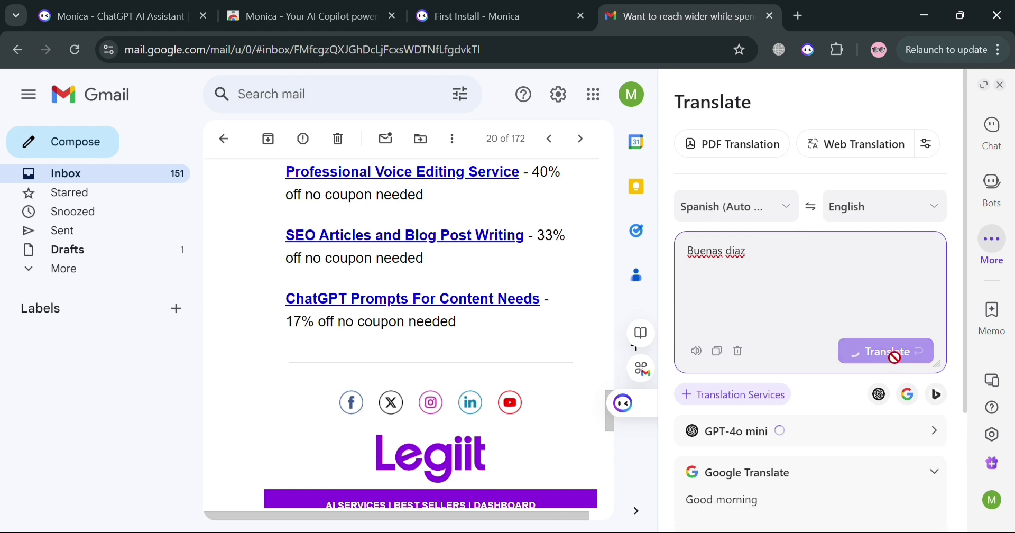
Review the translations from the different services, collapsing and re-expanding the GPT-4o mini result.
{"action": "scroll", "coordinate": [840, 370], "scroll_direction": "down", "scroll_amount": 5}
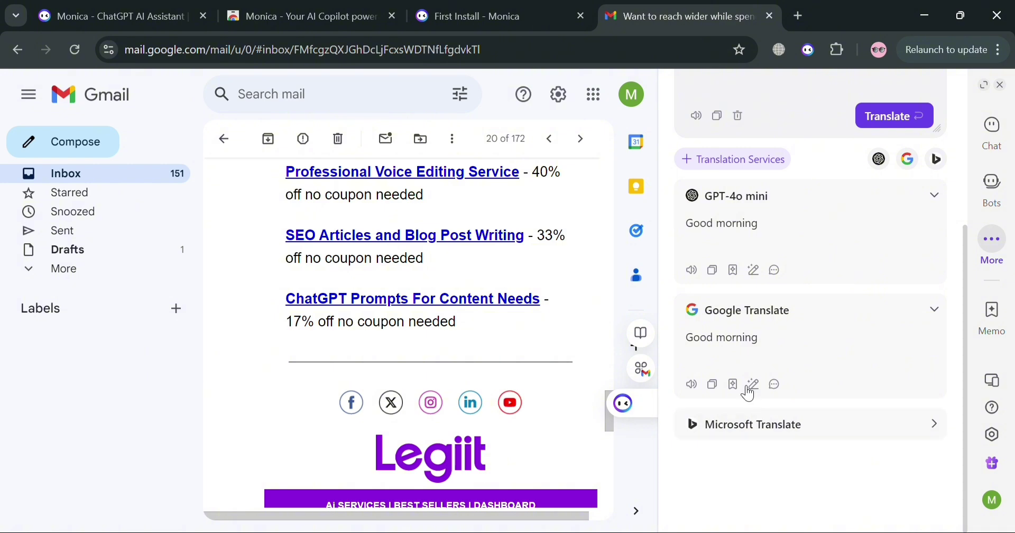
{"action": "left_click", "coordinate": [934, 197]}
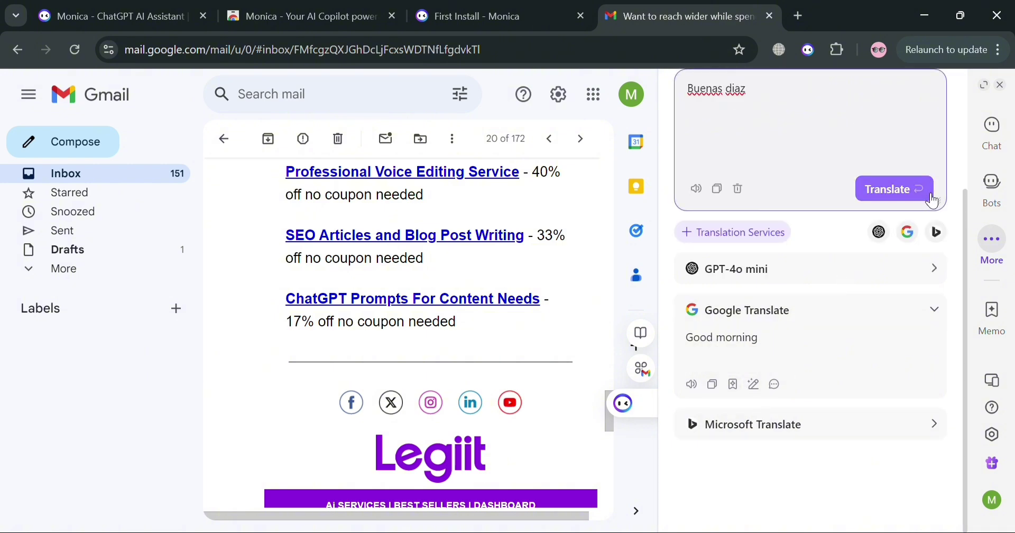
{"action": "left_click", "coordinate": [930, 268]}
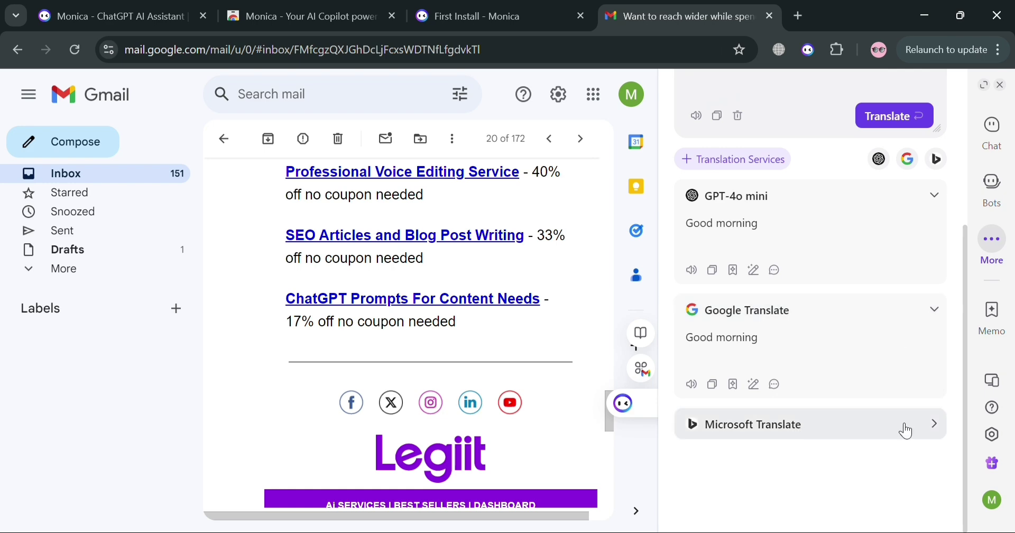
View Monica's PDF translation page, dismiss its limited-time offer, and close the page to return to Gmail.
{"action": "scroll", "coordinate": [908, 431], "scroll_direction": "up", "scroll_amount": 5}
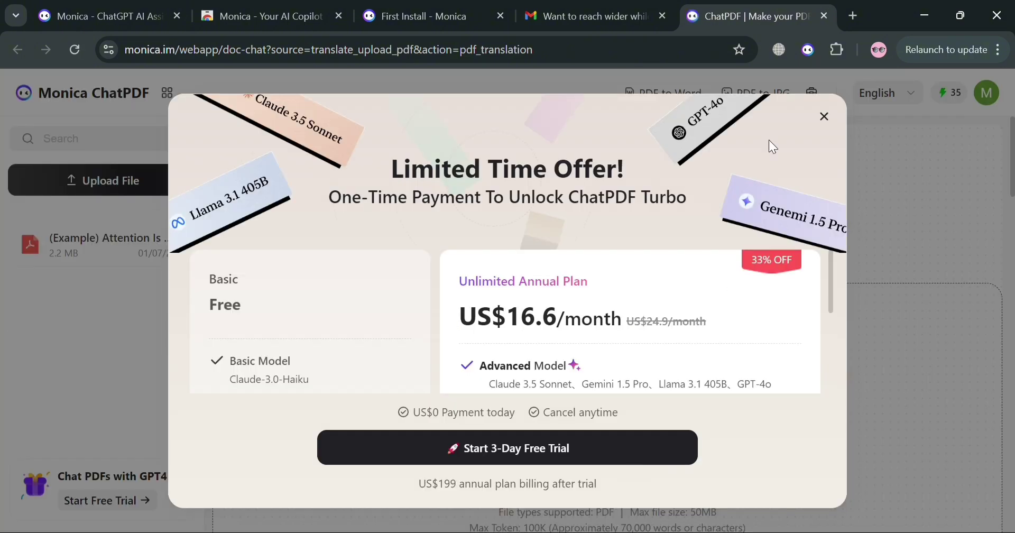
{"action": "left_click", "coordinate": [834, 115]}
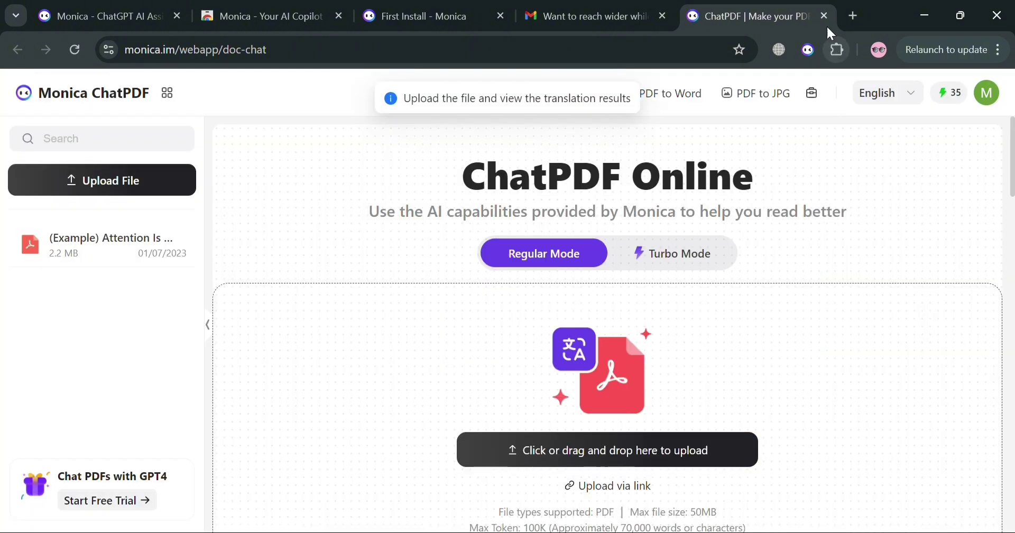
{"action": "left_click", "coordinate": [825, 17]}
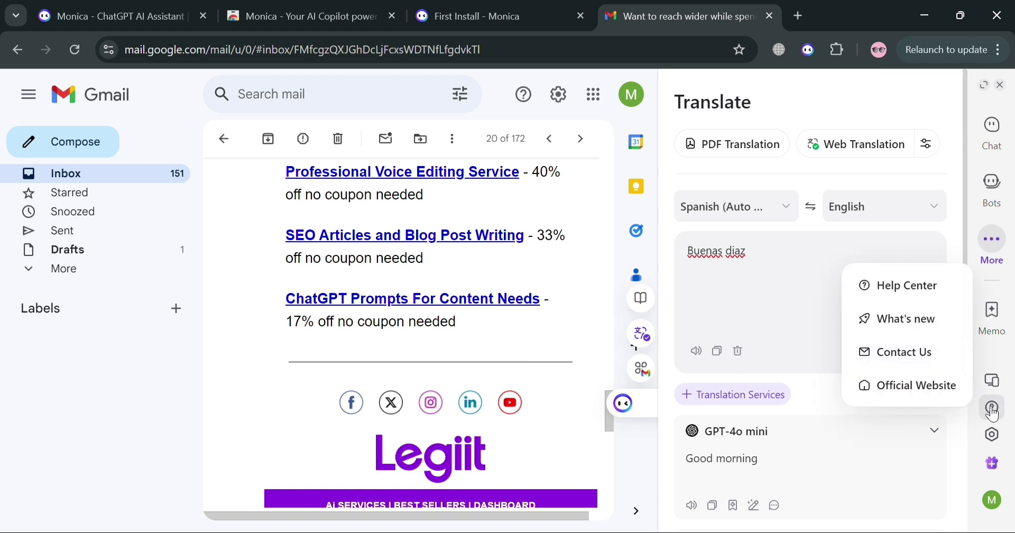
Open Monica's AI Art tool and submit the prompt "Create a painting of dog with dress".
{"action": "mouse_move", "coordinate": [1003, 248]}
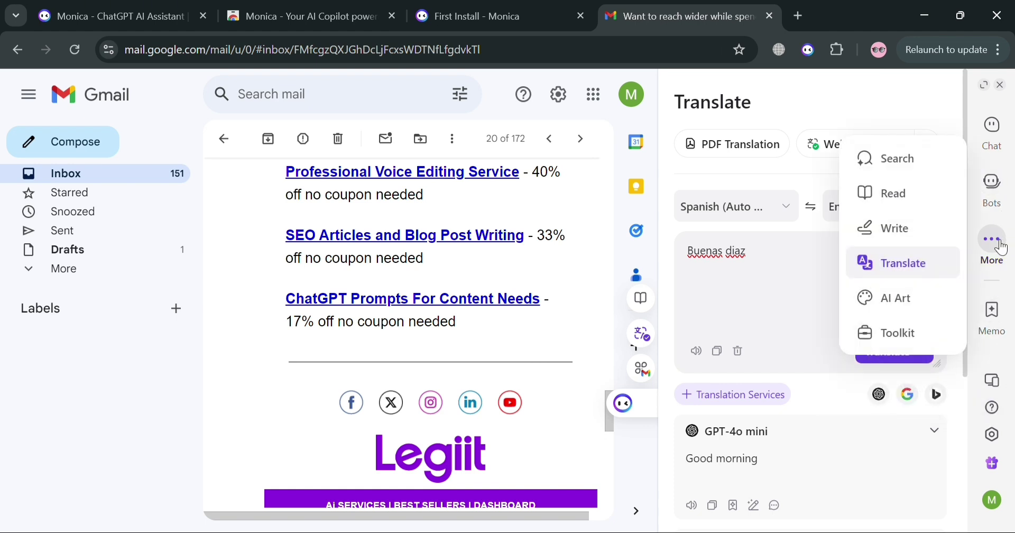
{"action": "left_click", "coordinate": [914, 297]}
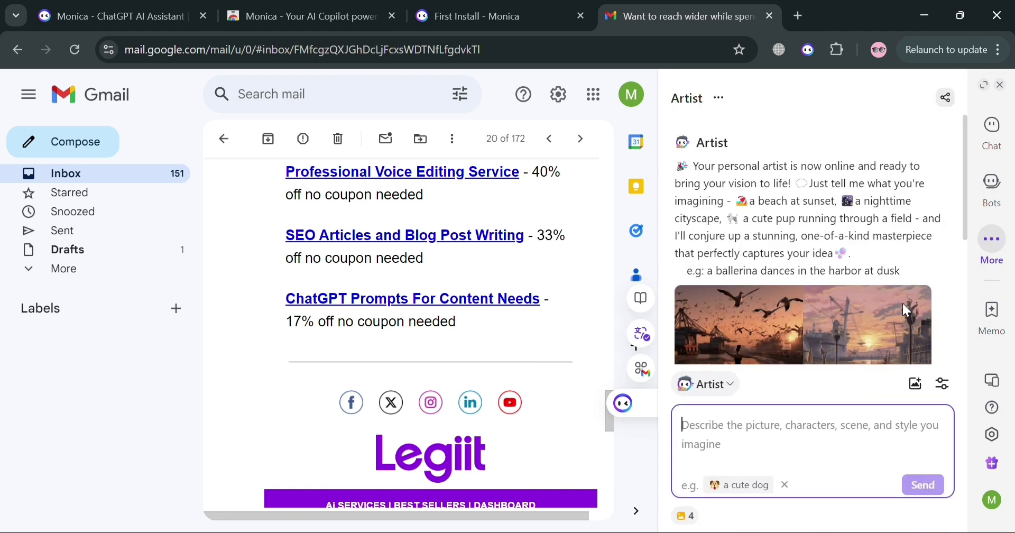
{"action": "scroll", "coordinate": [825, 328], "scroll_direction": "down", "scroll_amount": 3}
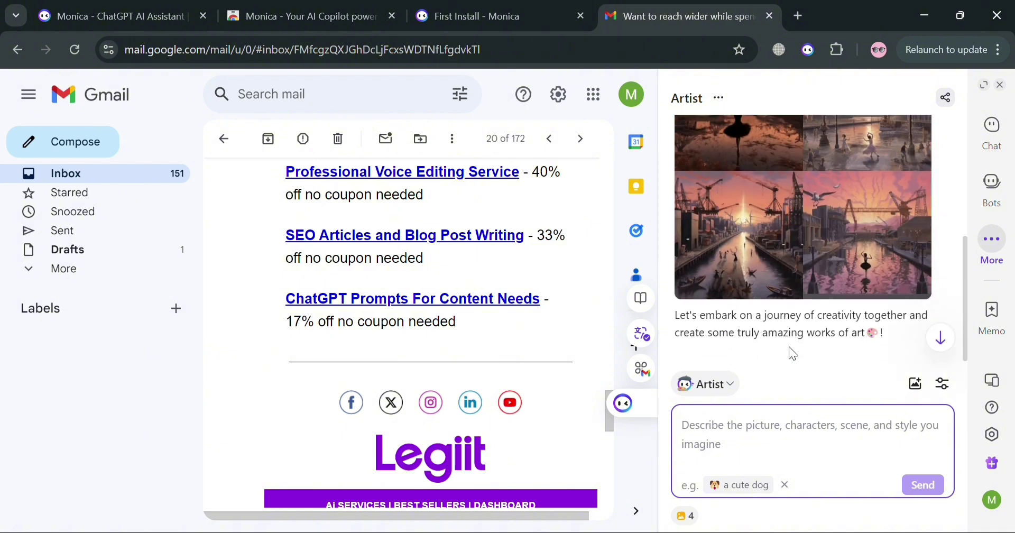
{"action": "left_click", "coordinate": [785, 447]}
{"action": "type", "text": "Crea"}
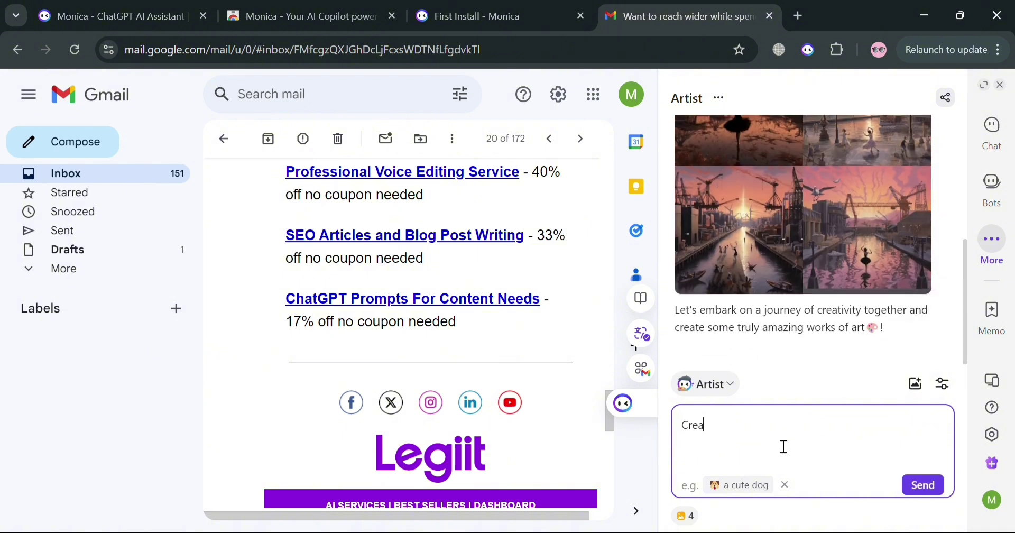
{"action": "type", "text": "te a painting of dog with "}
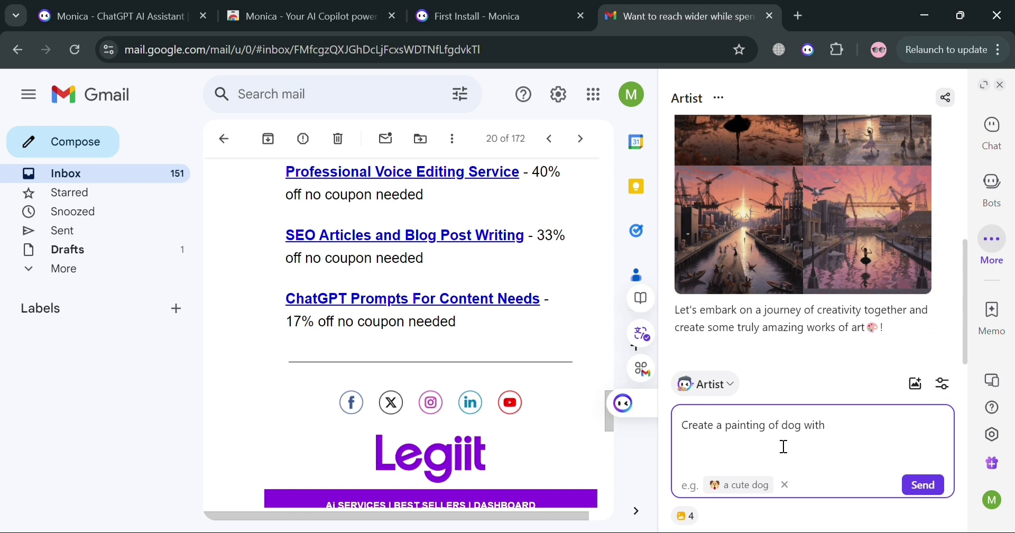
{"action": "type", "text": "dress"}
{"action": "key", "text": "Return"}
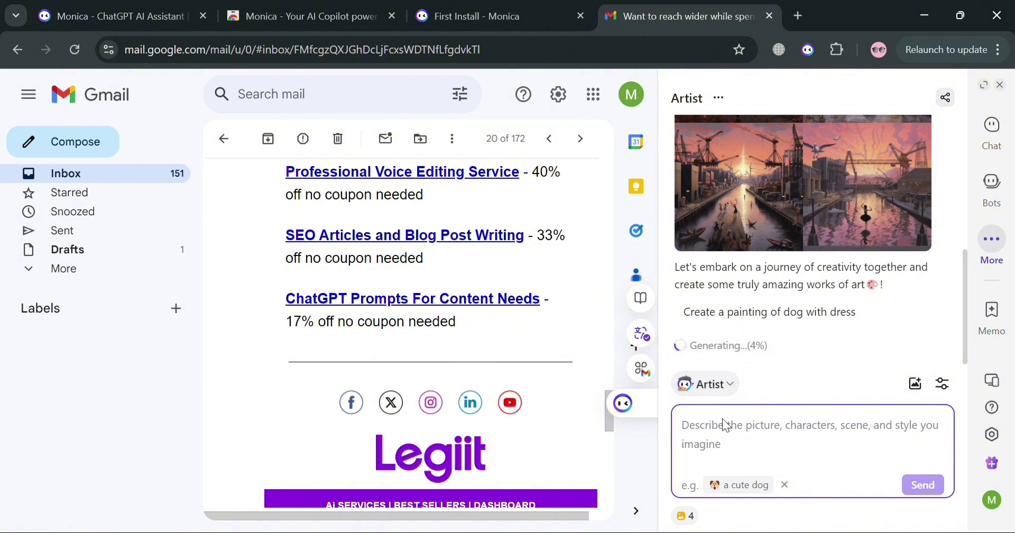
Examine the generated dog painting and the additional options offered for the result and the image.
{"action": "scroll", "coordinate": [808, 313], "scroll_direction": "up", "scroll_amount": 3}
{"action": "scroll", "coordinate": [870, 261], "scroll_direction": "up", "scroll_amount": 3}
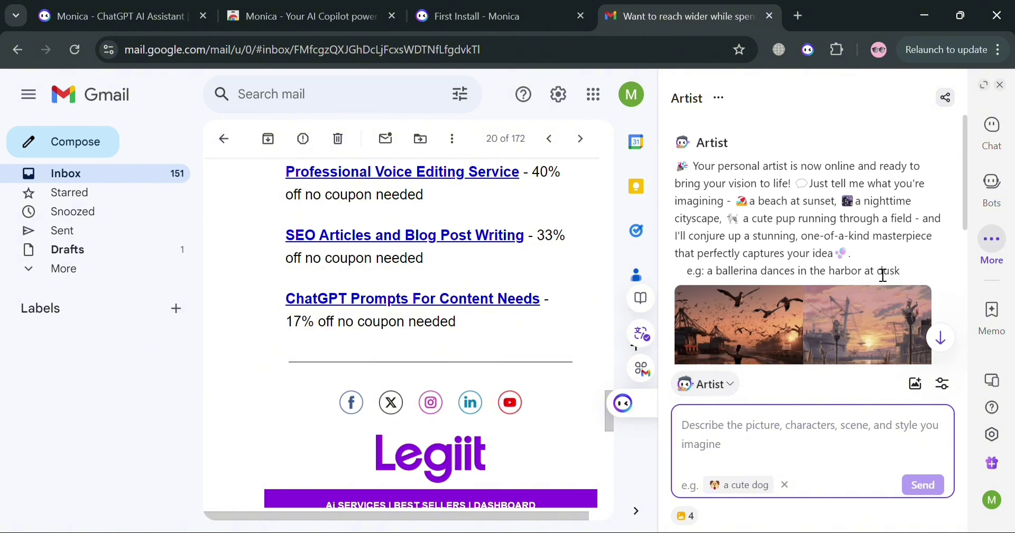
{"action": "scroll", "coordinate": [862, 307], "scroll_direction": "down", "scroll_amount": 10}
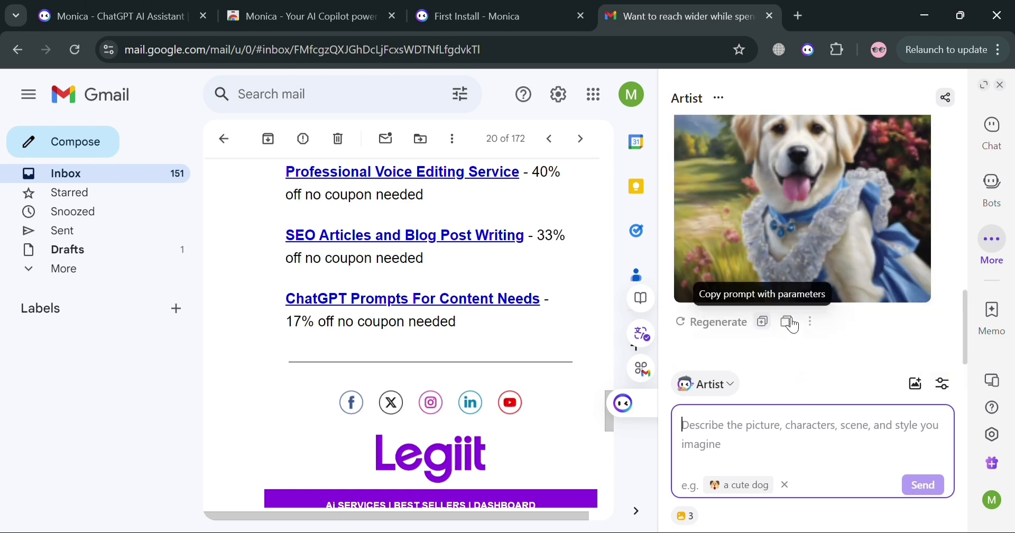
{"action": "left_click", "coordinate": [812, 322]}
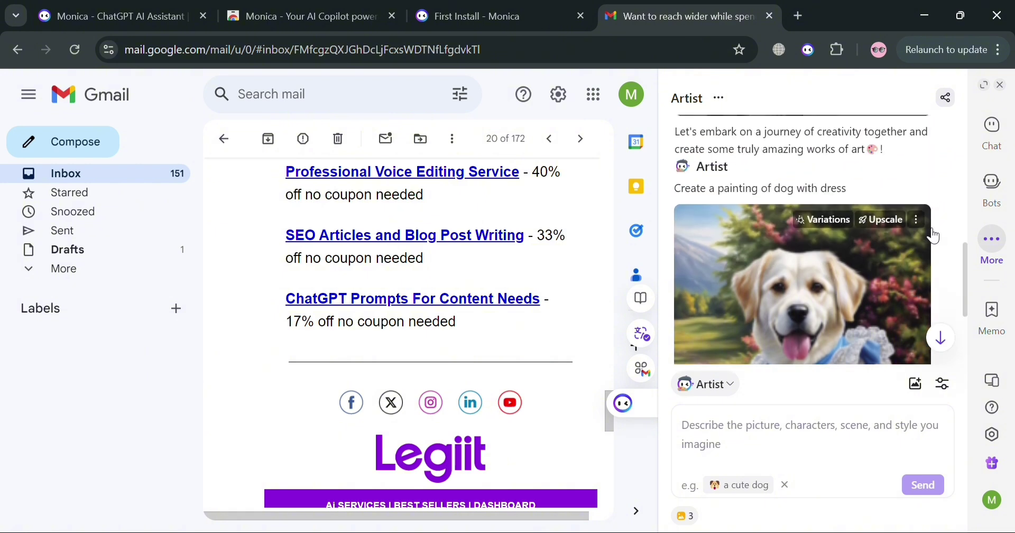
{"action": "left_click", "coordinate": [917, 219]}
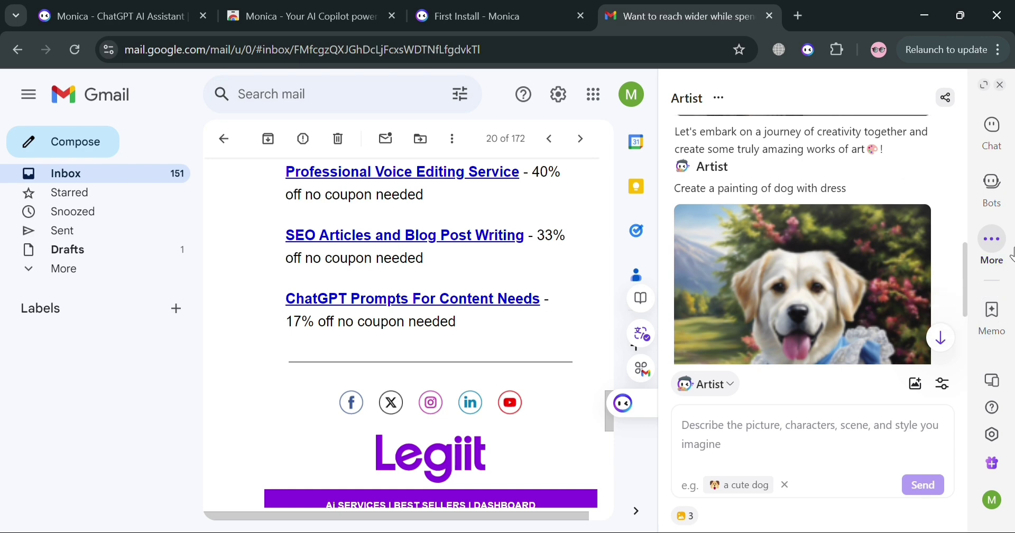
Open Monica's Toolkit and look through its full list of PDF tools.
{"action": "mouse_move", "coordinate": [989, 254]}
{"action": "left_click", "coordinate": [899, 333]}
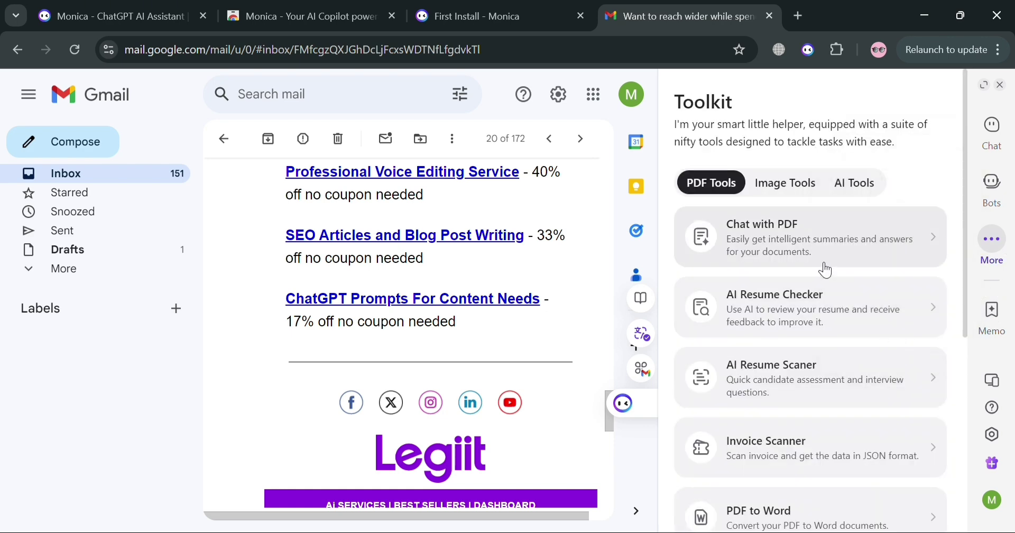
{"action": "scroll", "coordinate": [770, 264], "scroll_direction": "down", "scroll_amount": 2}
{"action": "scroll", "coordinate": [794, 291], "scroll_direction": "down", "scroll_amount": 3}
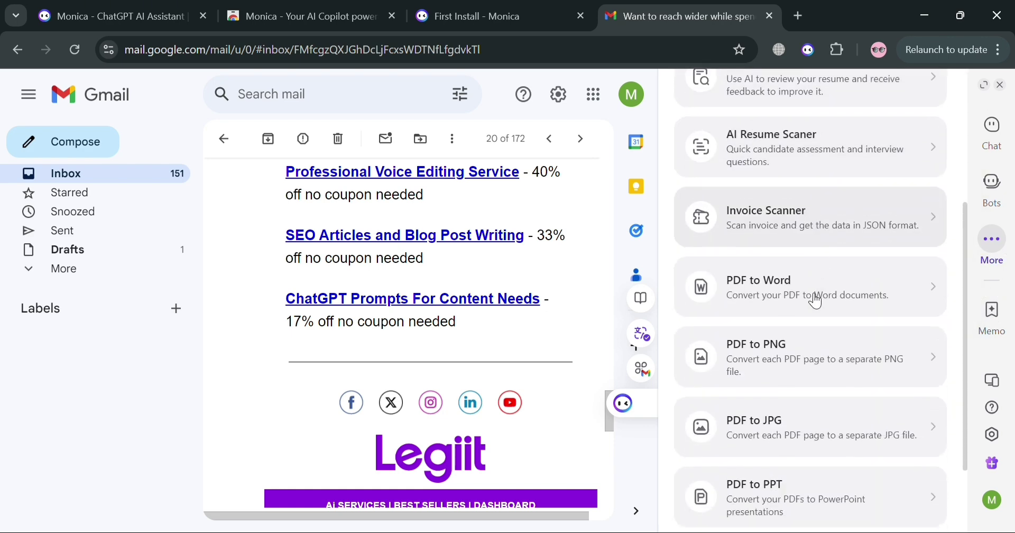
{"action": "scroll", "coordinate": [841, 447], "scroll_direction": "down", "scroll_amount": 3}
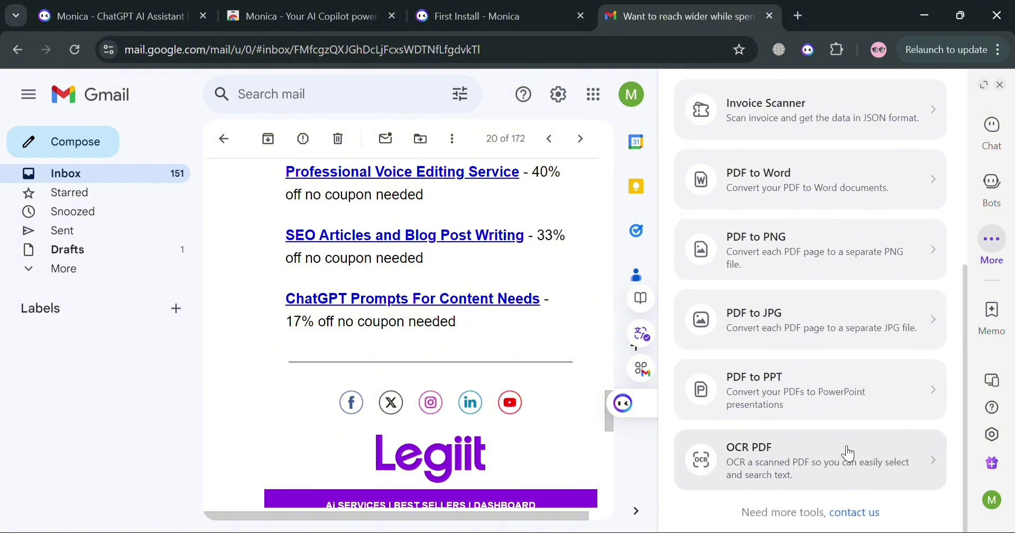
{"action": "scroll", "coordinate": [805, 245], "scroll_direction": "up", "scroll_amount": 7}
Look through the Toolkit's image tools, and view its AI tools.
{"action": "left_click", "coordinate": [788, 185]}
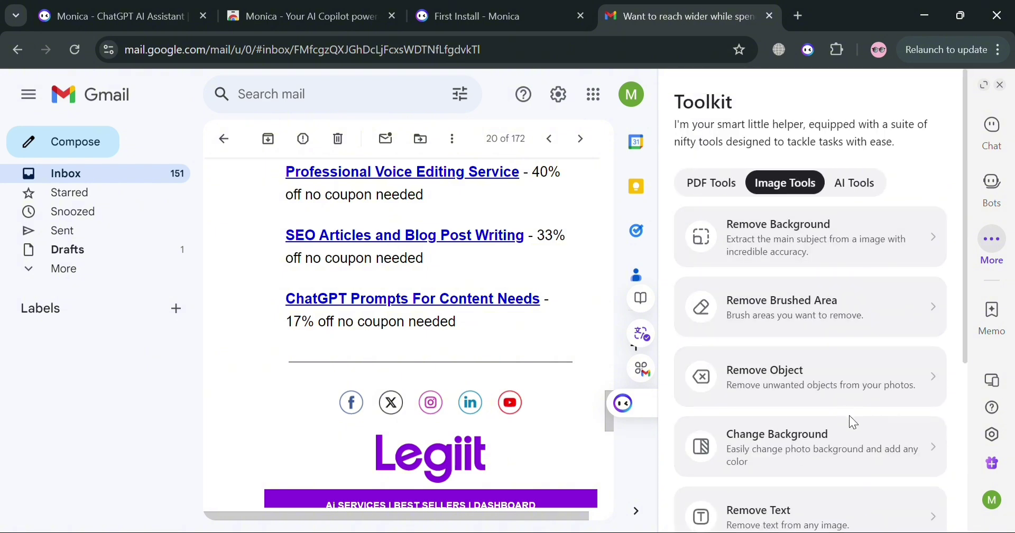
{"action": "scroll", "coordinate": [850, 415], "scroll_direction": "down", "scroll_amount": 4}
{"action": "scroll", "coordinate": [852, 407], "scroll_direction": "up", "scroll_amount": 4}
{"action": "left_click", "coordinate": [863, 191]}
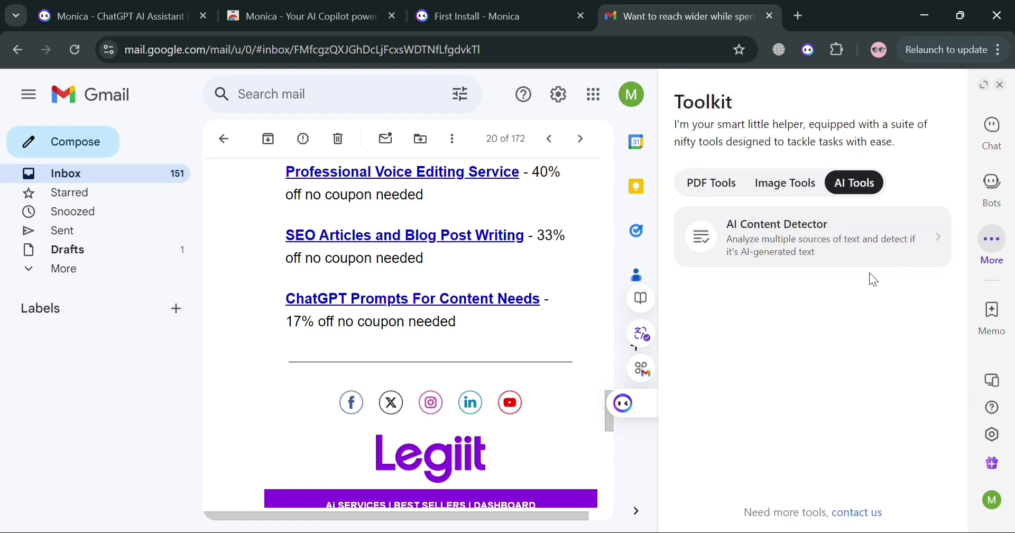